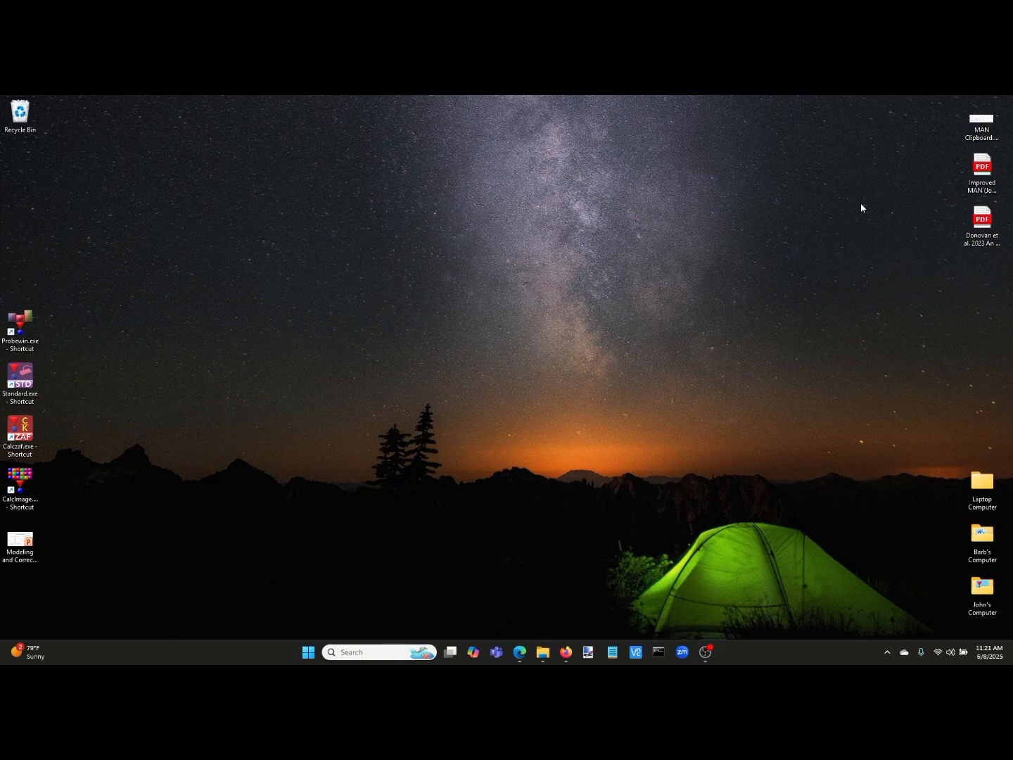
# View the MAN Clipboard calibration plot image, close it, and open the 1996 Improved MAN background correction paper.
pyautogui.doubleClick(977, 124)
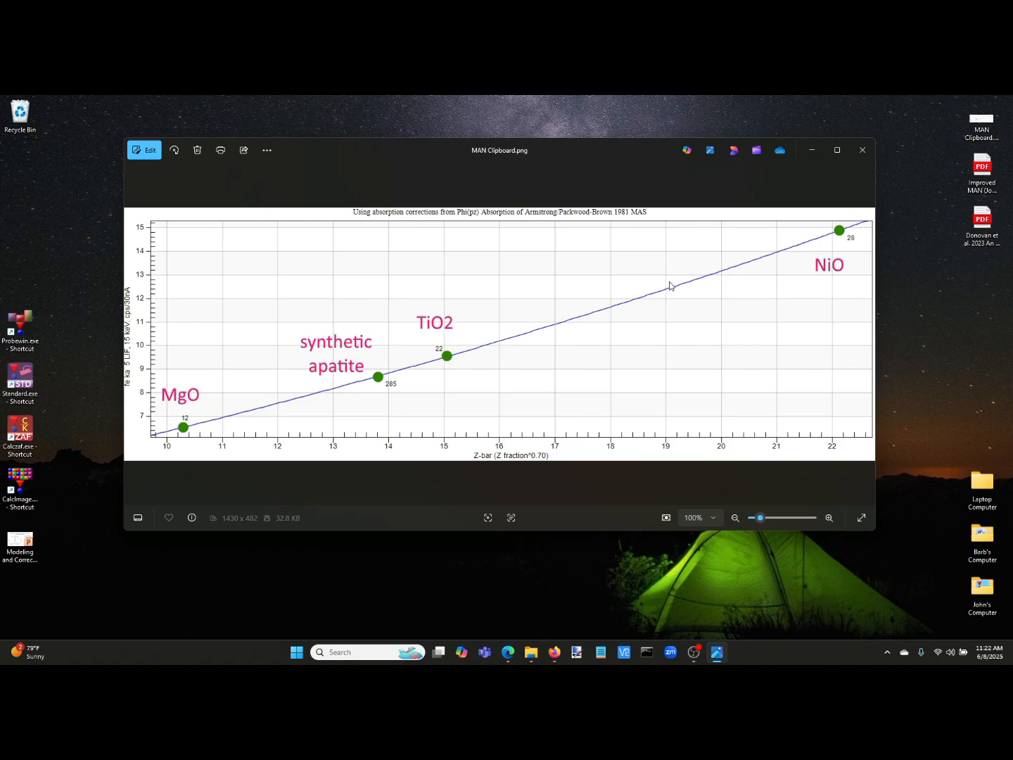
pyautogui.click(871, 155)
pyautogui.click(983, 167)
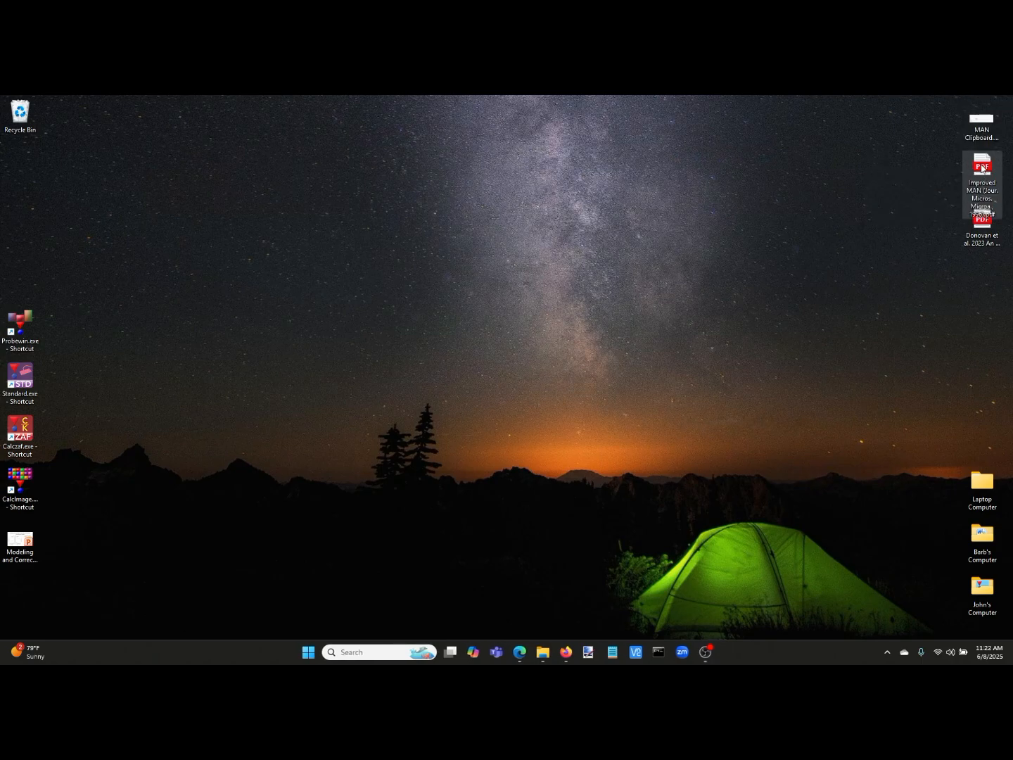
pyautogui.doubleClick(981, 167)
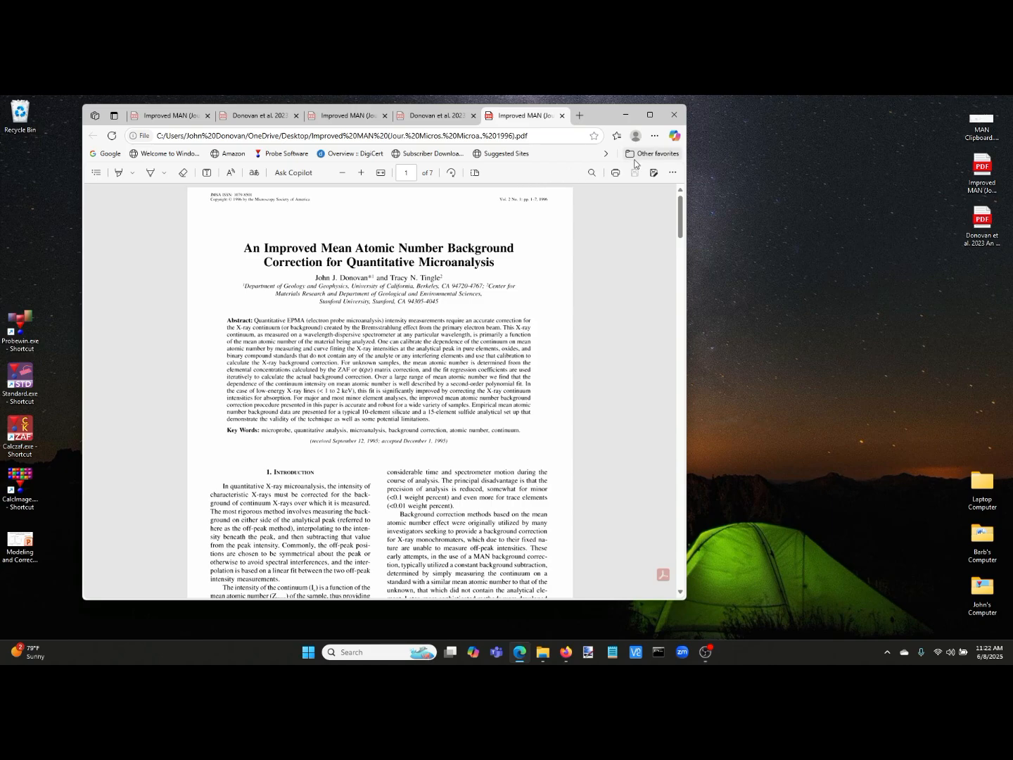
# Open the 2023 average atomic number paper and examine its Z fraction equations and Figures 1 and 2, finally closing the browser.
pyautogui.doubleClick(982, 222)
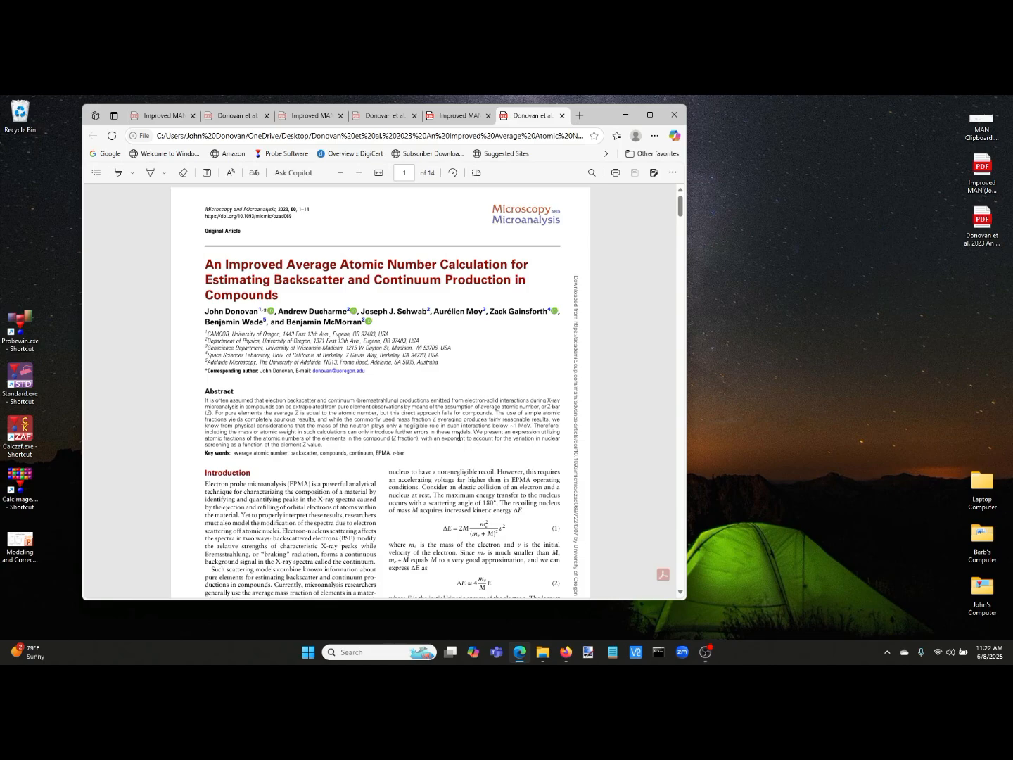
pyautogui.scroll(-5, 458, 436)
pyautogui.scroll(-4, 459, 436)
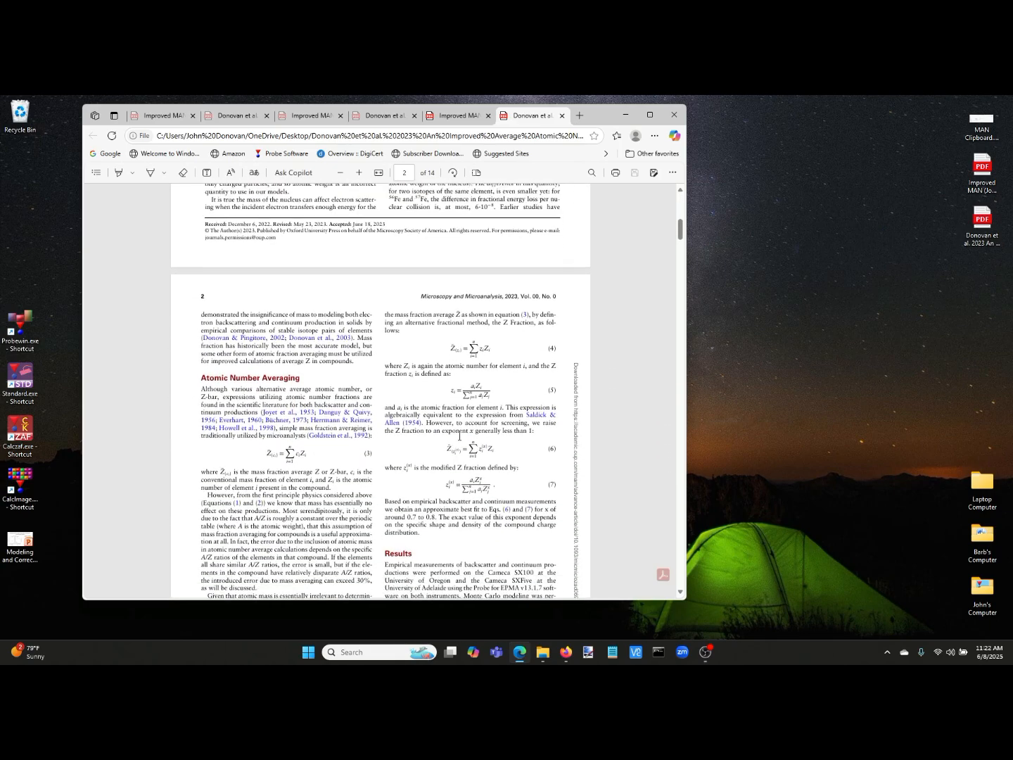
pyautogui.scroll(-2, 459, 436)
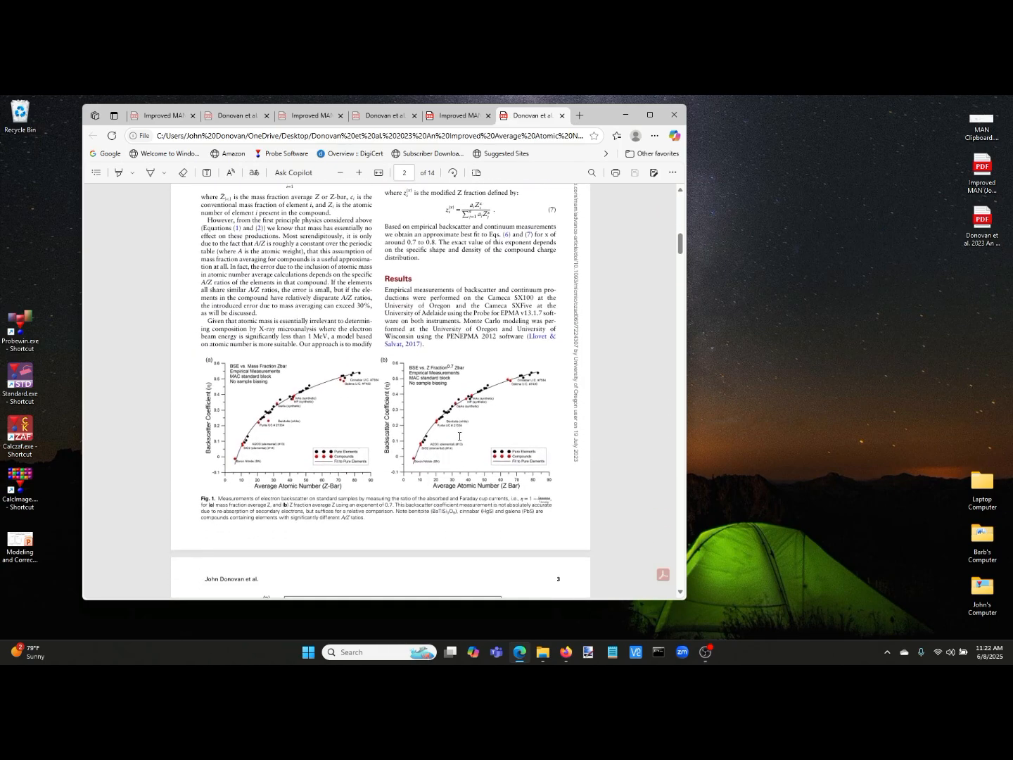
pyautogui.scroll(-2, 460, 436)
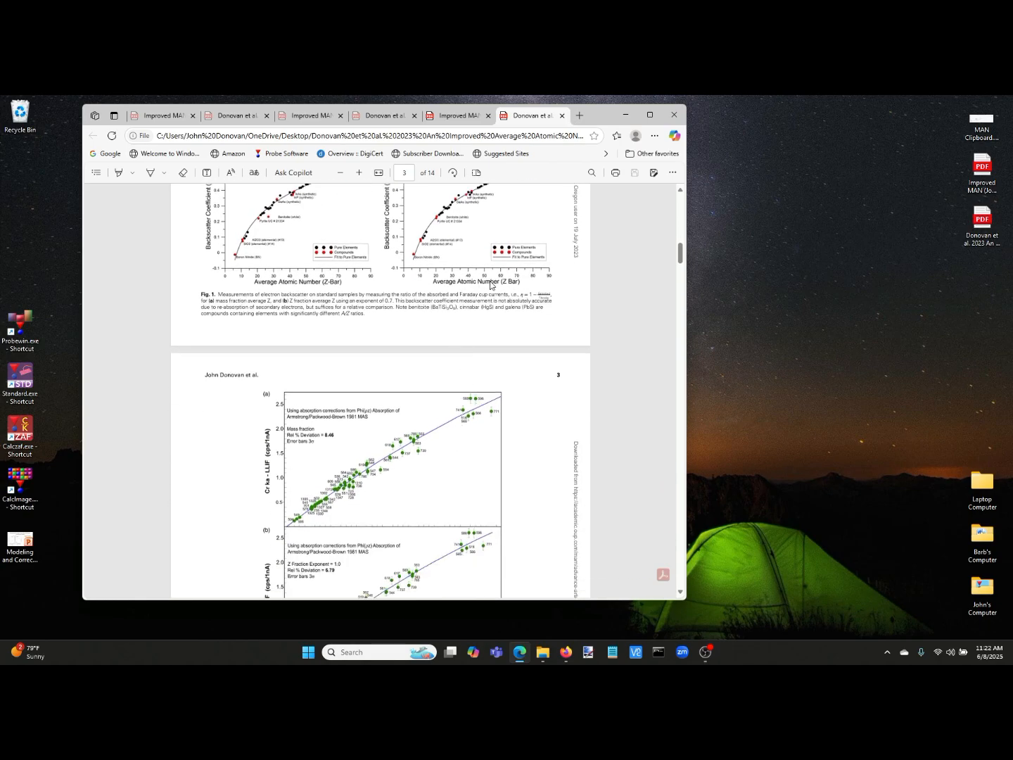
pyautogui.scroll(2, 479, 289)
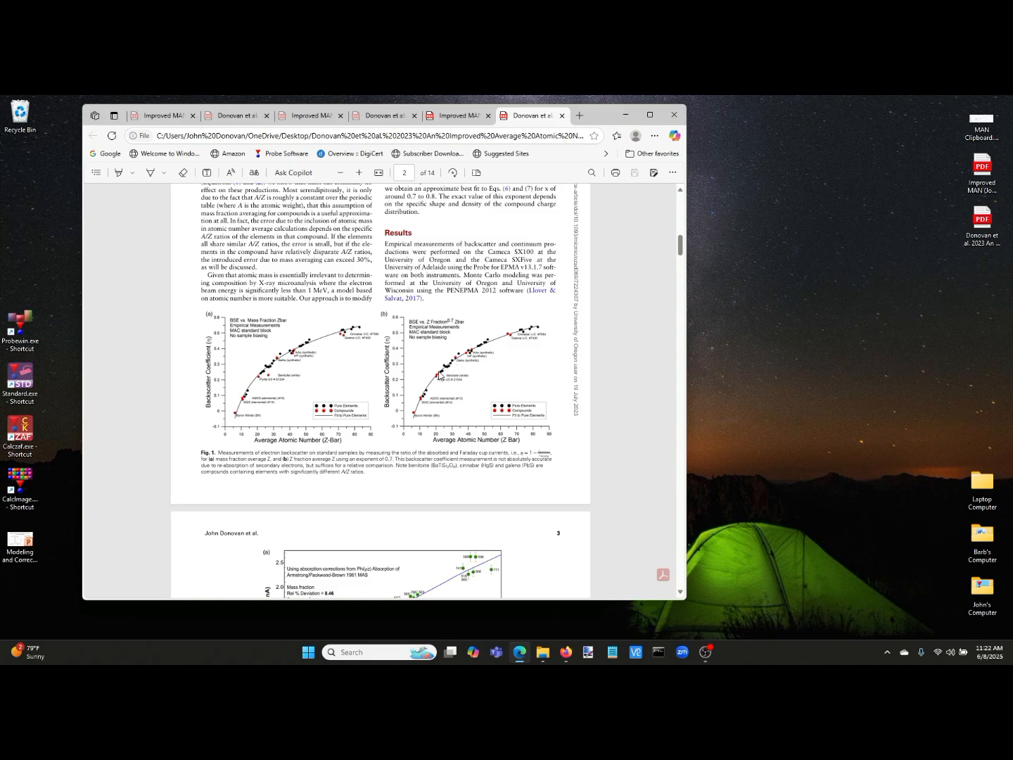
pyautogui.scroll(-2, 441, 376)
pyautogui.scroll(-4, 439, 377)
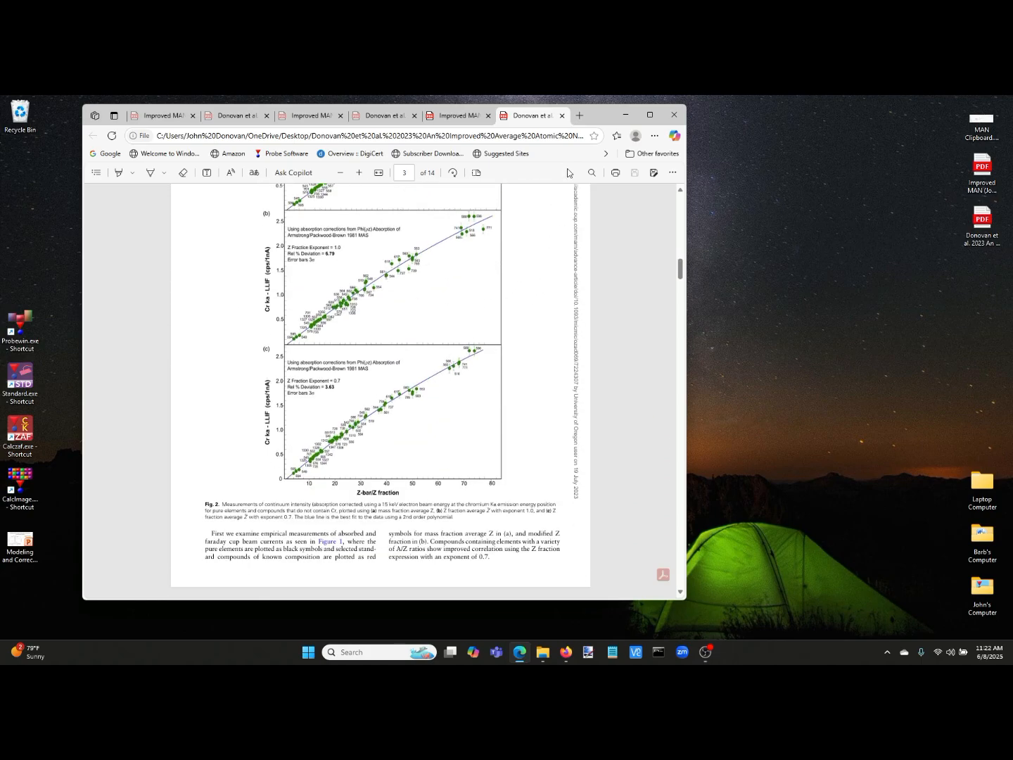
pyautogui.click(672, 115)
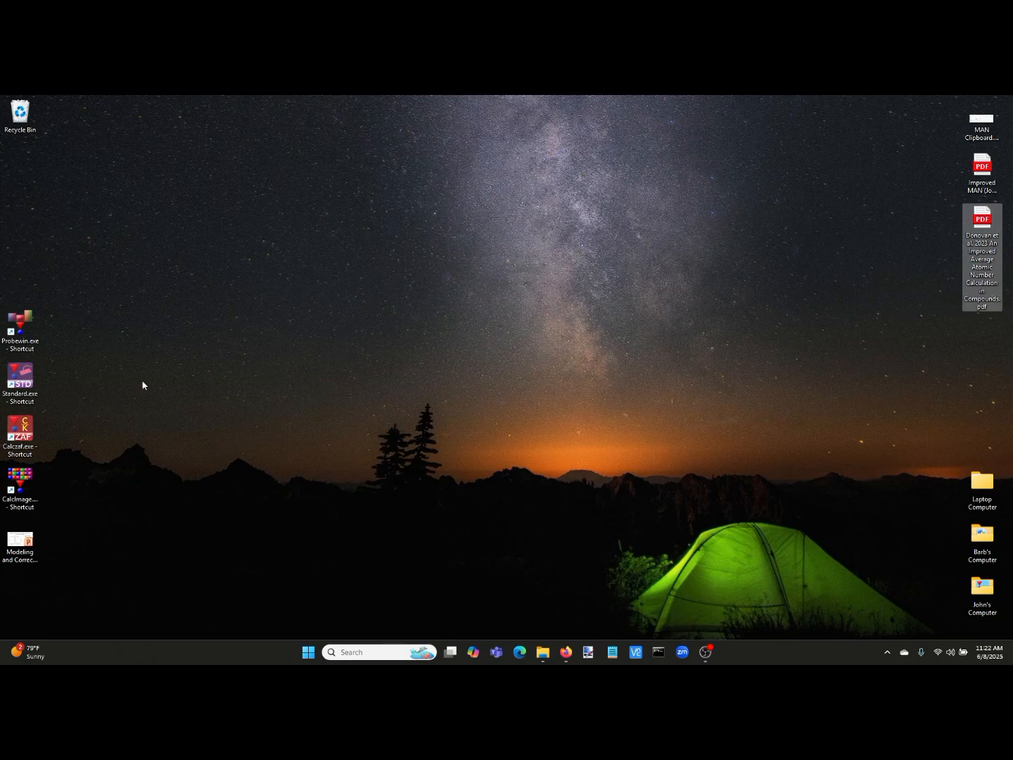
# Launch Probe for EPMA and choose to interface to the microprobe hardware.
pyautogui.doubleClick(23, 325)
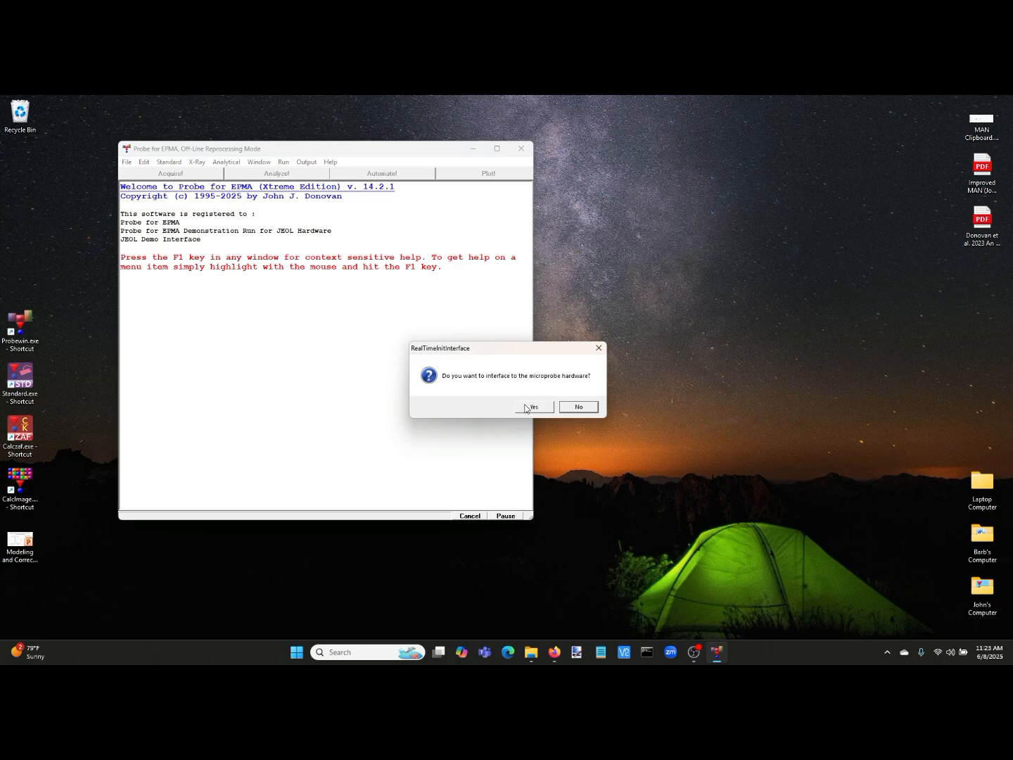
pyautogui.click(533, 408)
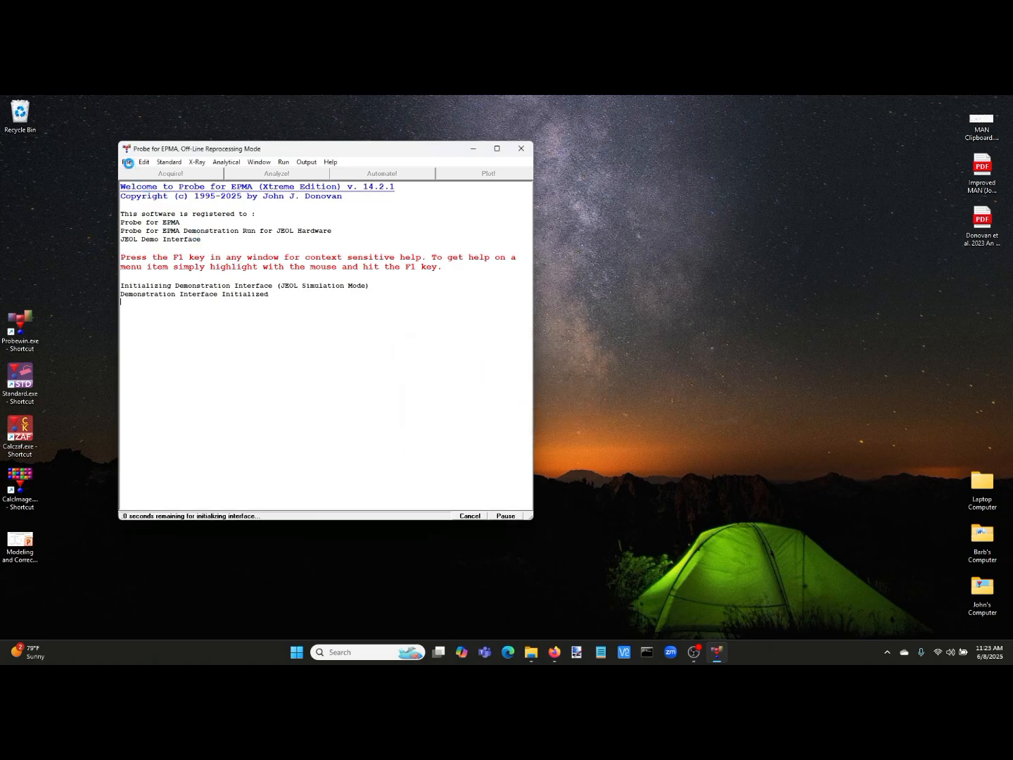
pyautogui.click(129, 163)
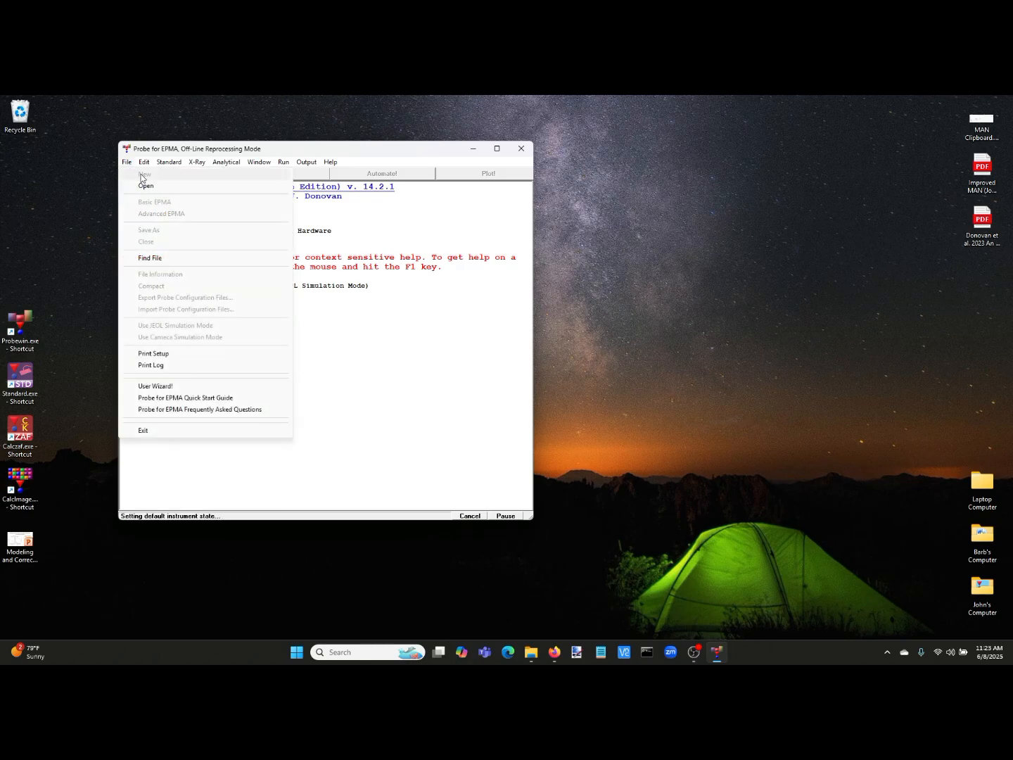
pyautogui.click(128, 152)
pyautogui.click(144, 151)
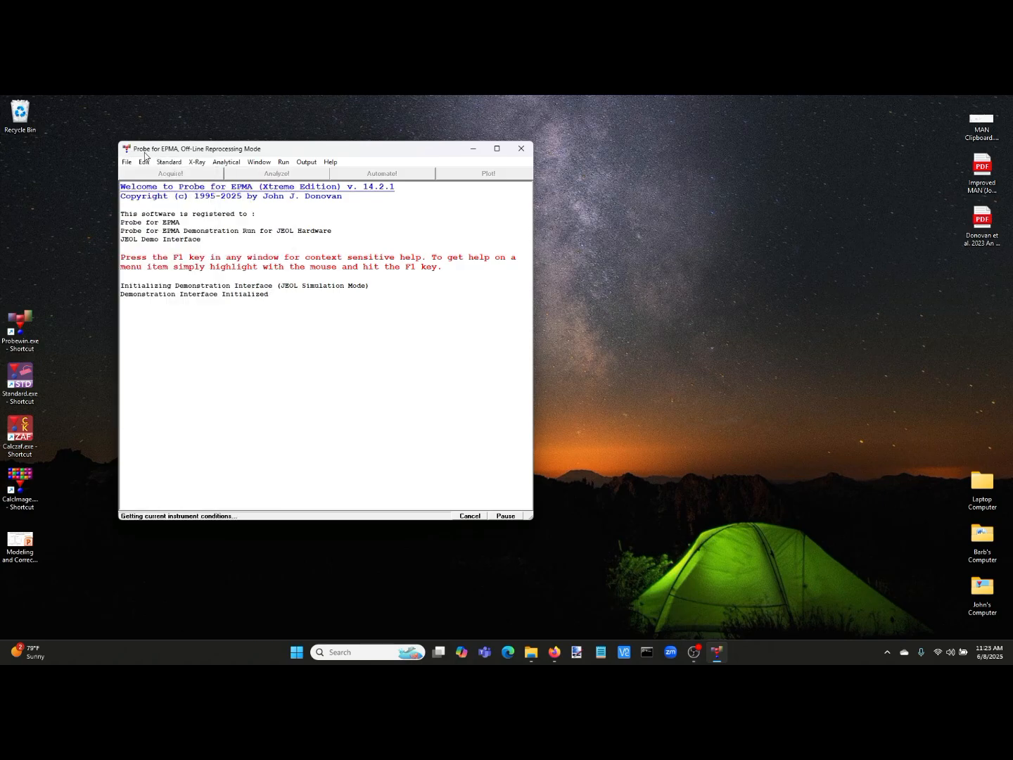
pyautogui.click(129, 162)
pyautogui.click(139, 156)
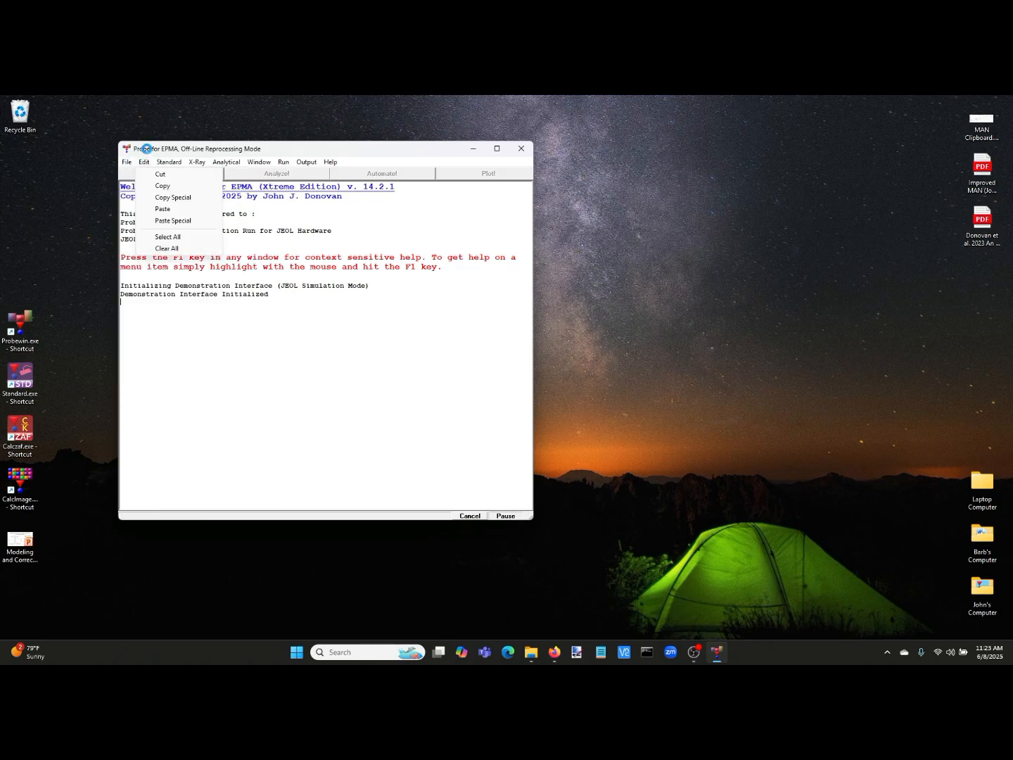
pyautogui.click(146, 150)
# Create a new probe database named MAN test2 in the UserData\JEOL folder, accepting the default file information.
pyautogui.click(127, 162)
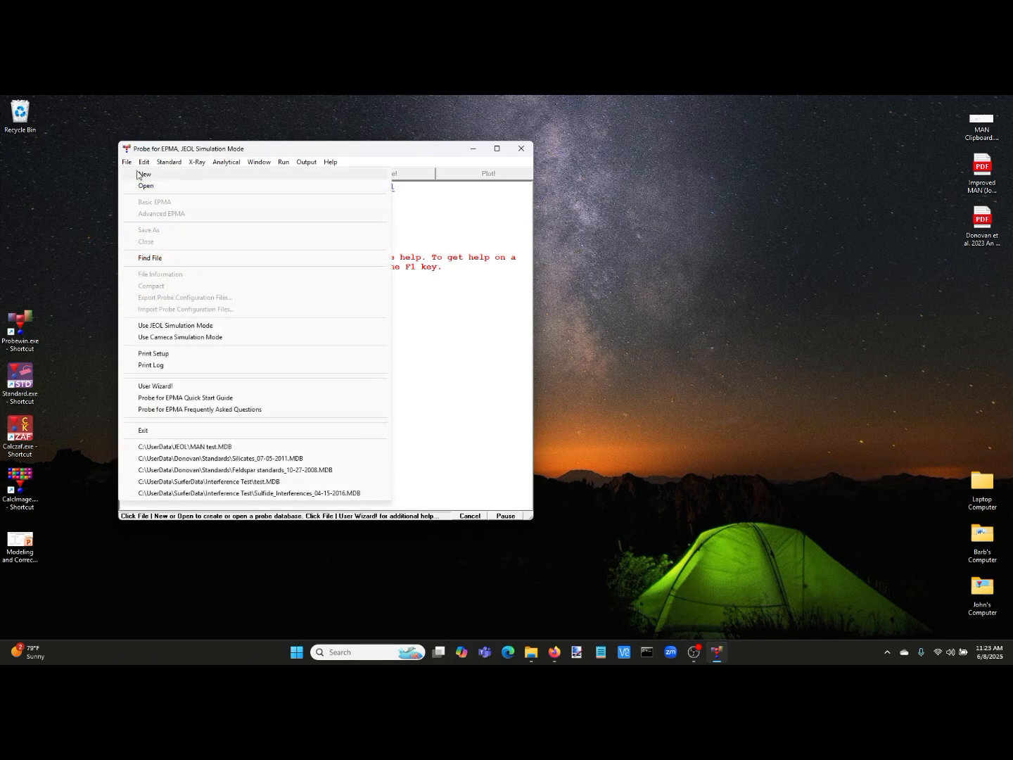
pyautogui.click(140, 173)
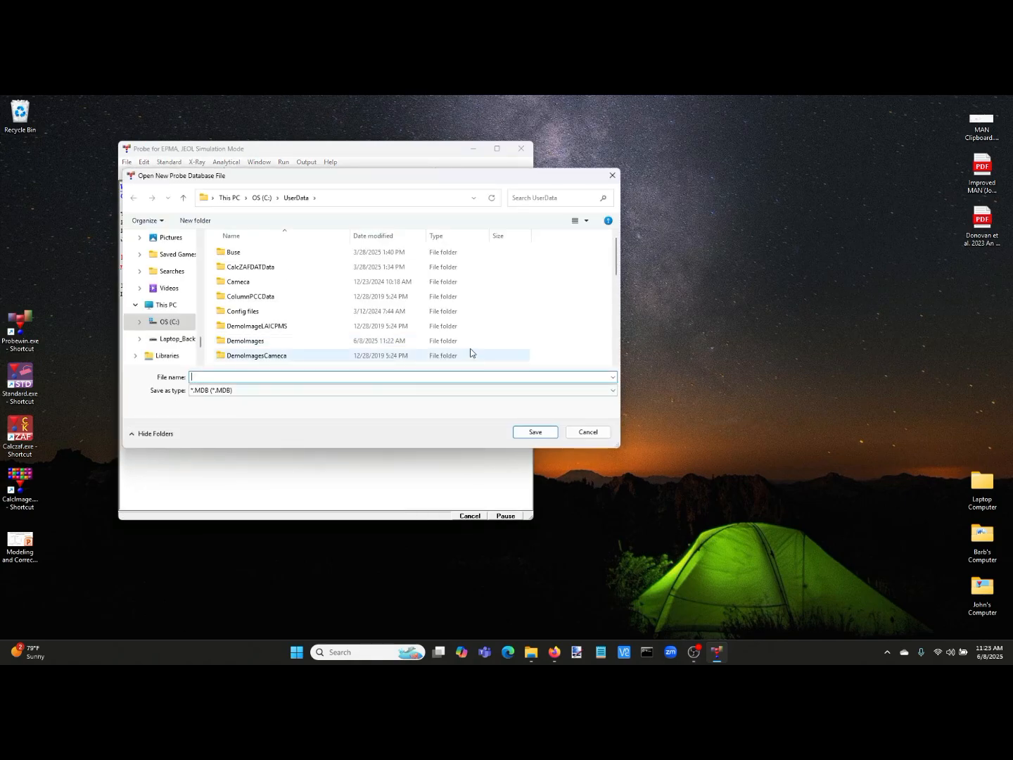
pyautogui.scroll(-10, 395, 344)
pyautogui.scroll(8, 353, 341)
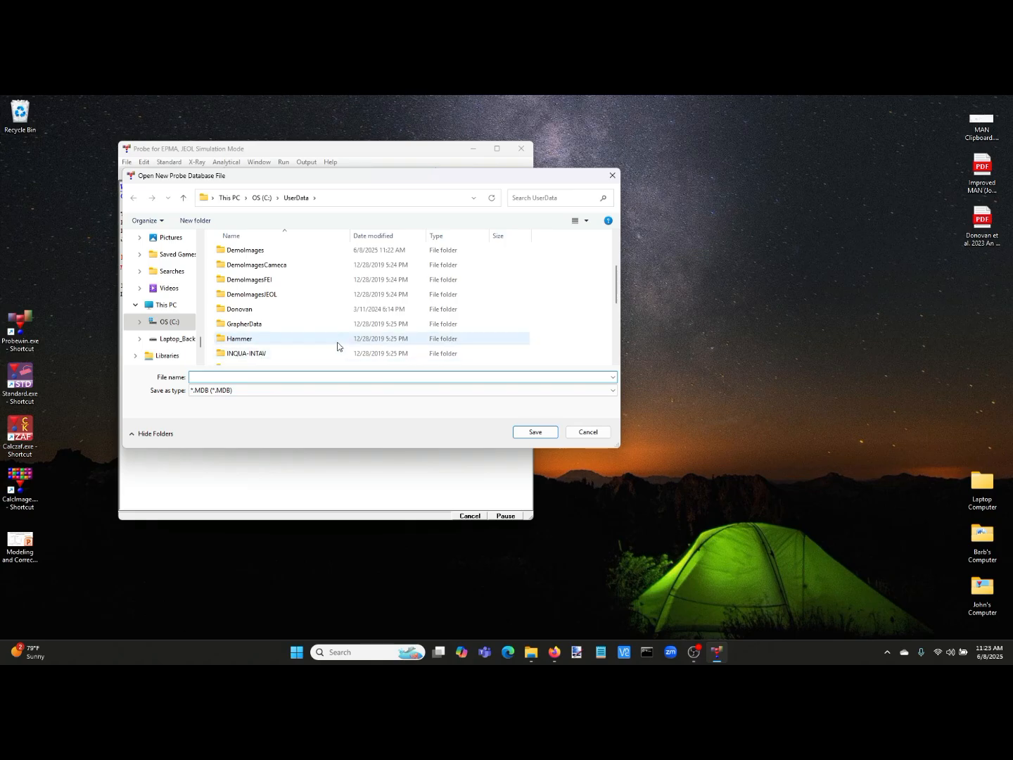
pyautogui.scroll(-2, 285, 352)
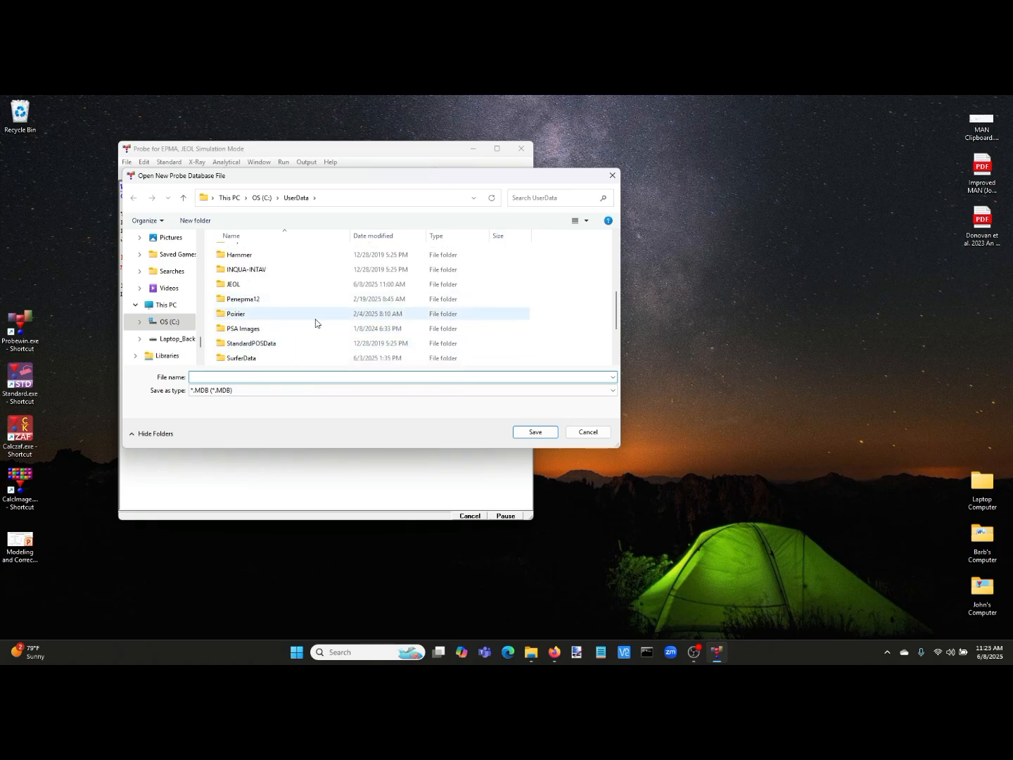
pyautogui.doubleClick(307, 285)
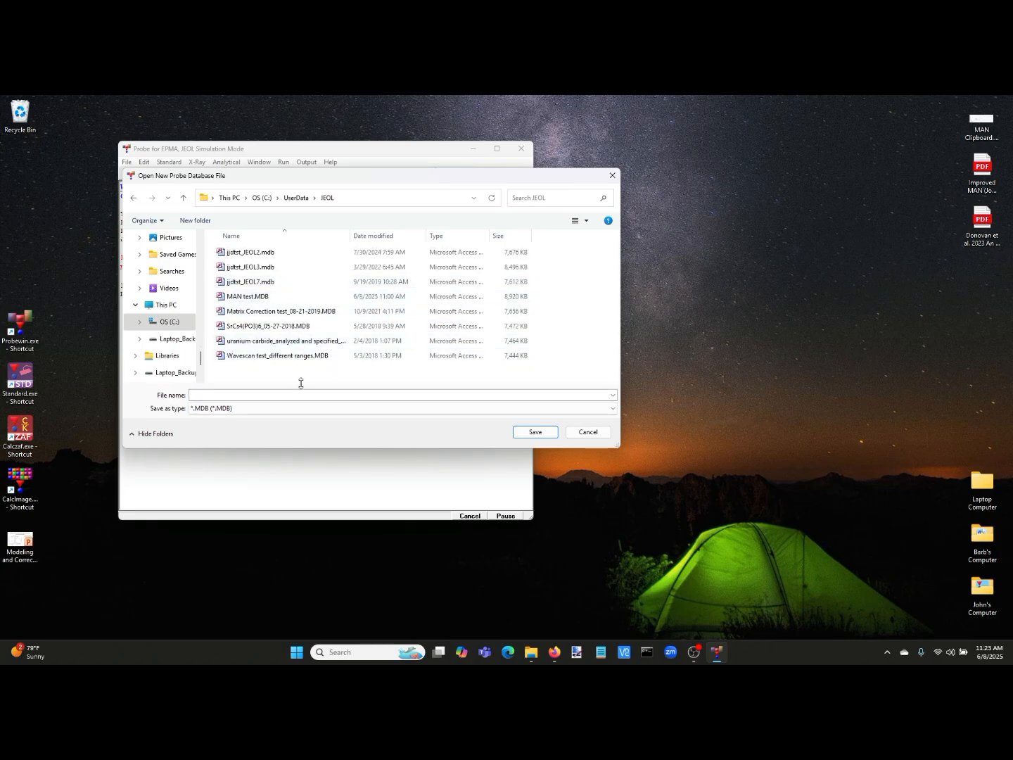
pyautogui.write('M')
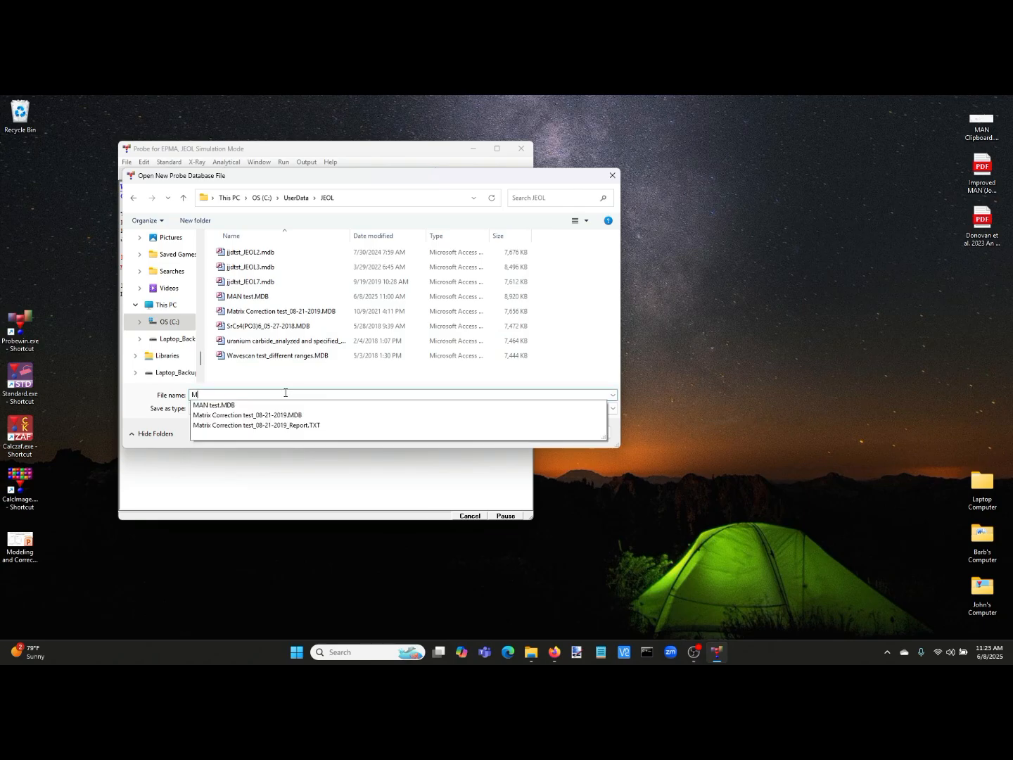
pyautogui.write('AN test2')
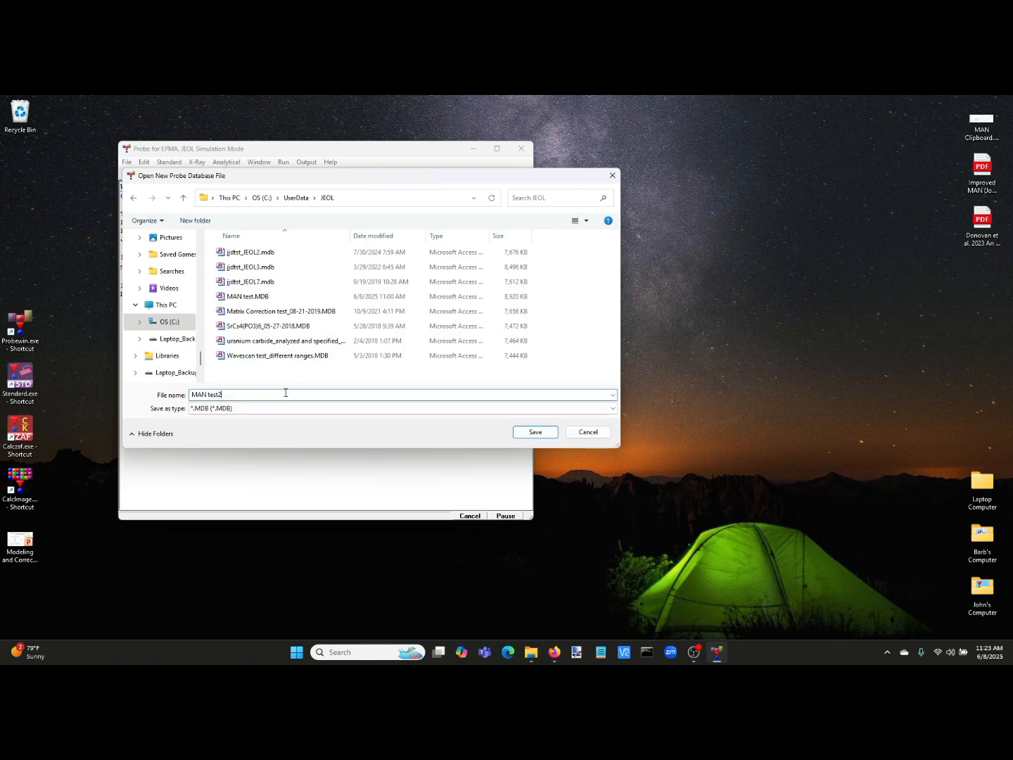
pyautogui.click(532, 432)
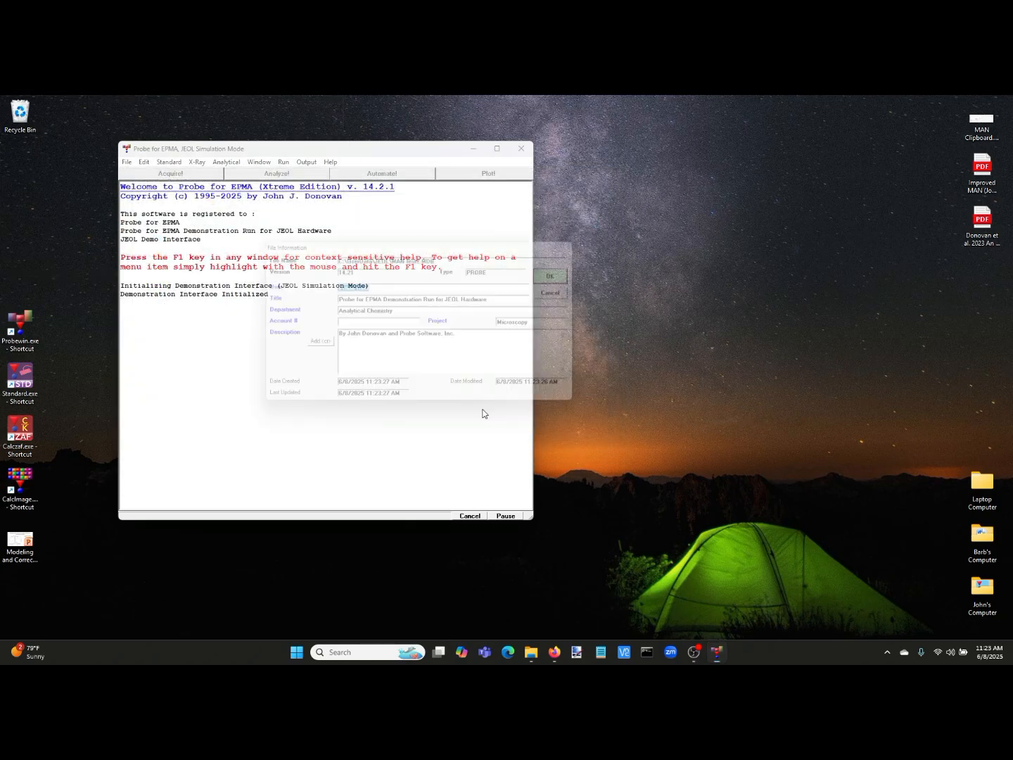
pyautogui.click(569, 272)
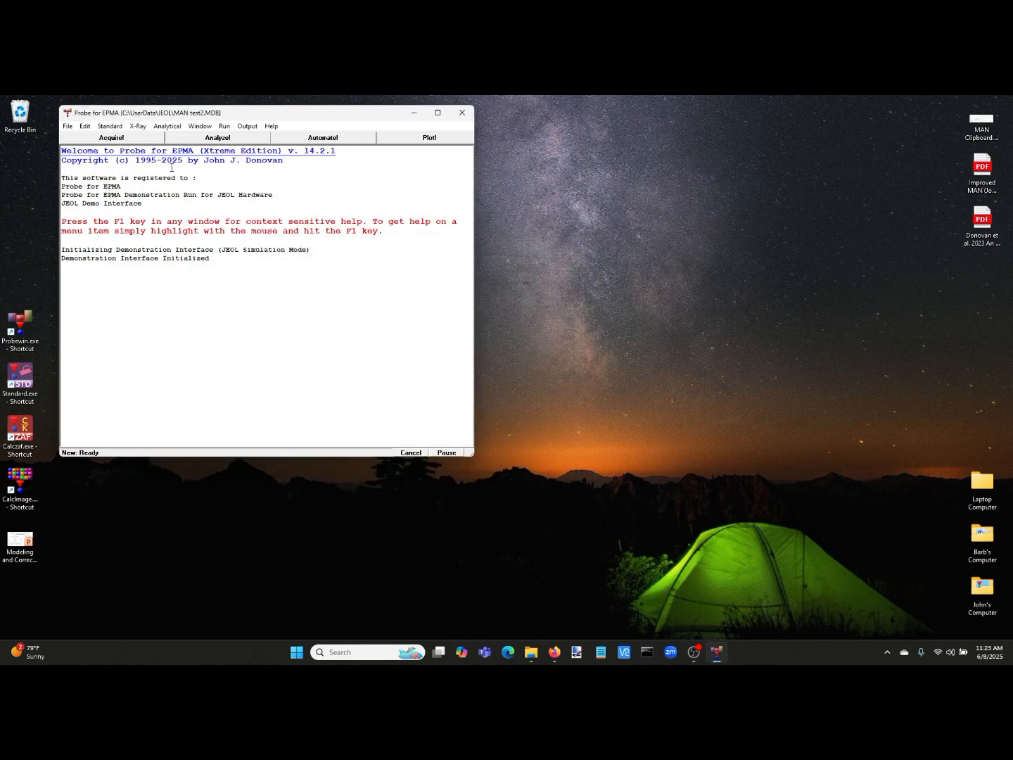
# Create a new unknown sample for acquisition with the default name "unknown sample".
pyautogui.click(110, 139)
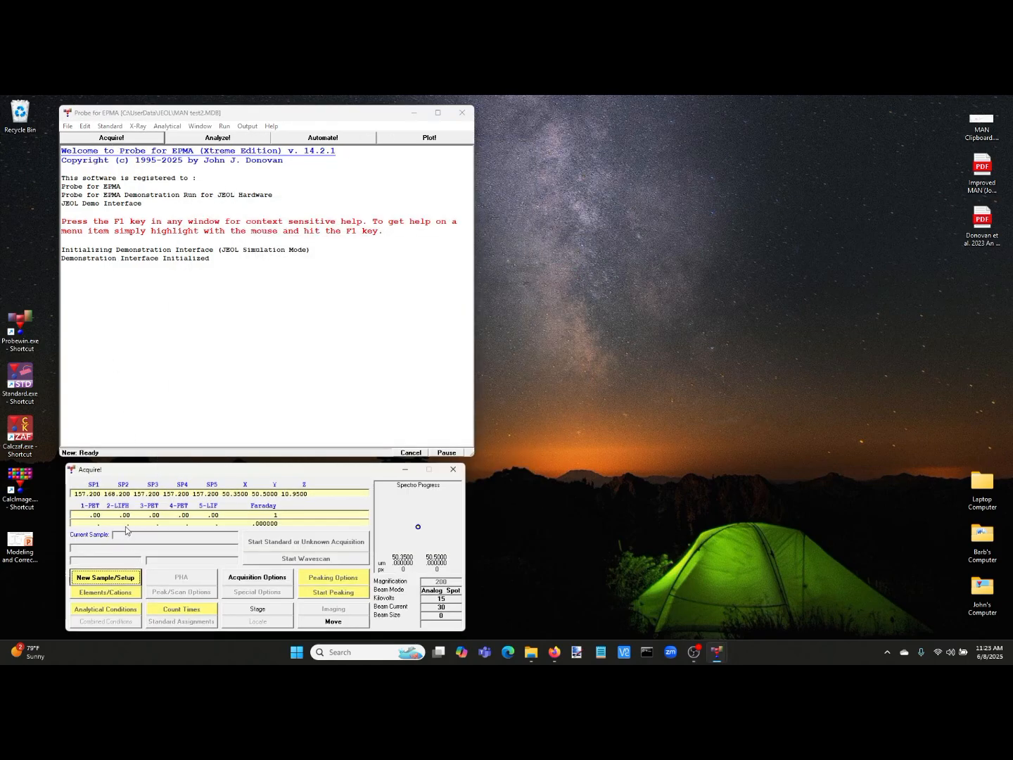
pyautogui.click(130, 581)
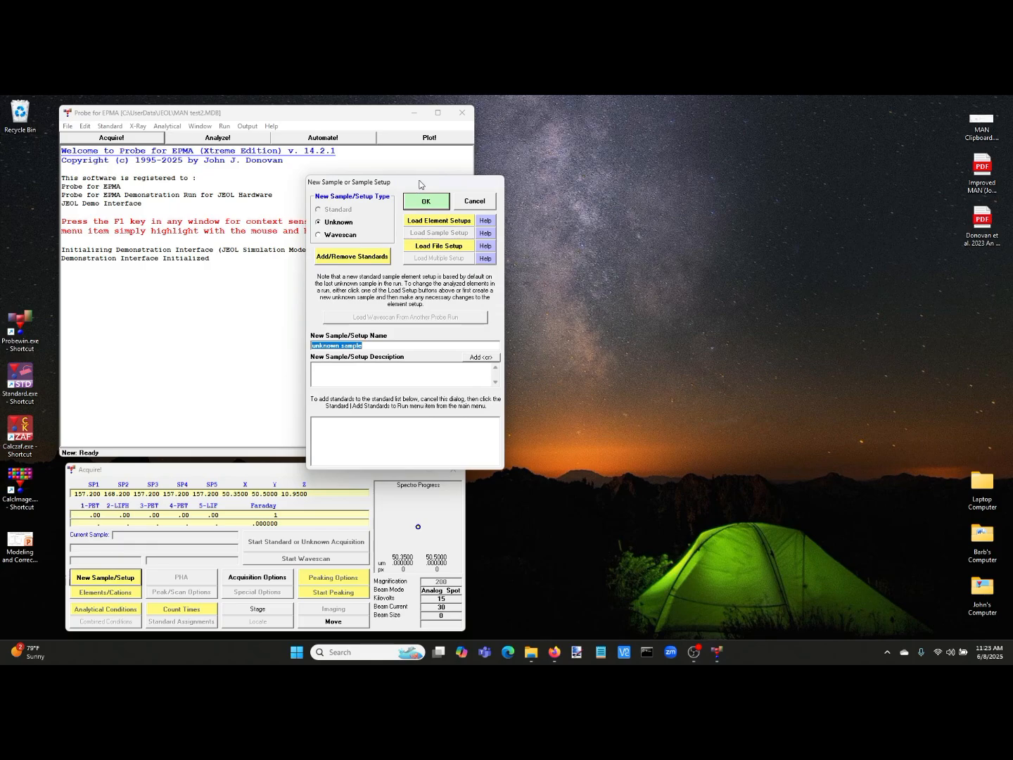
pyautogui.click(424, 202)
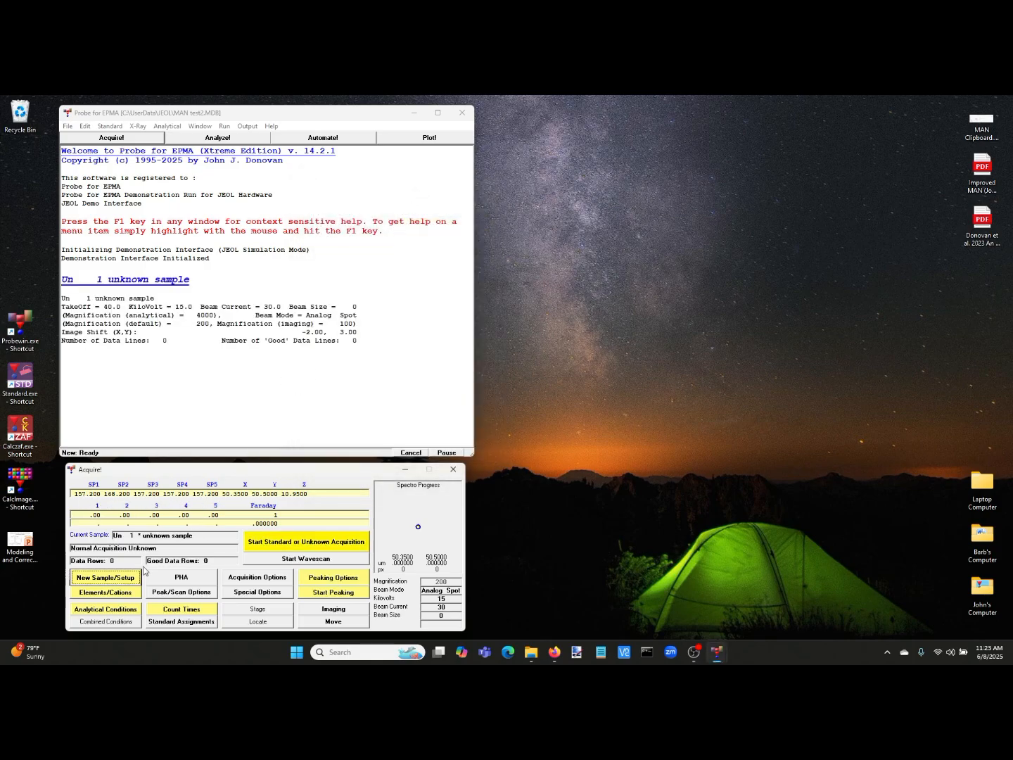
# Add Si ka to the sample's element list on spectrometer 1 with the TAP crystal and MAN background acquisition.
pyautogui.click(133, 594)
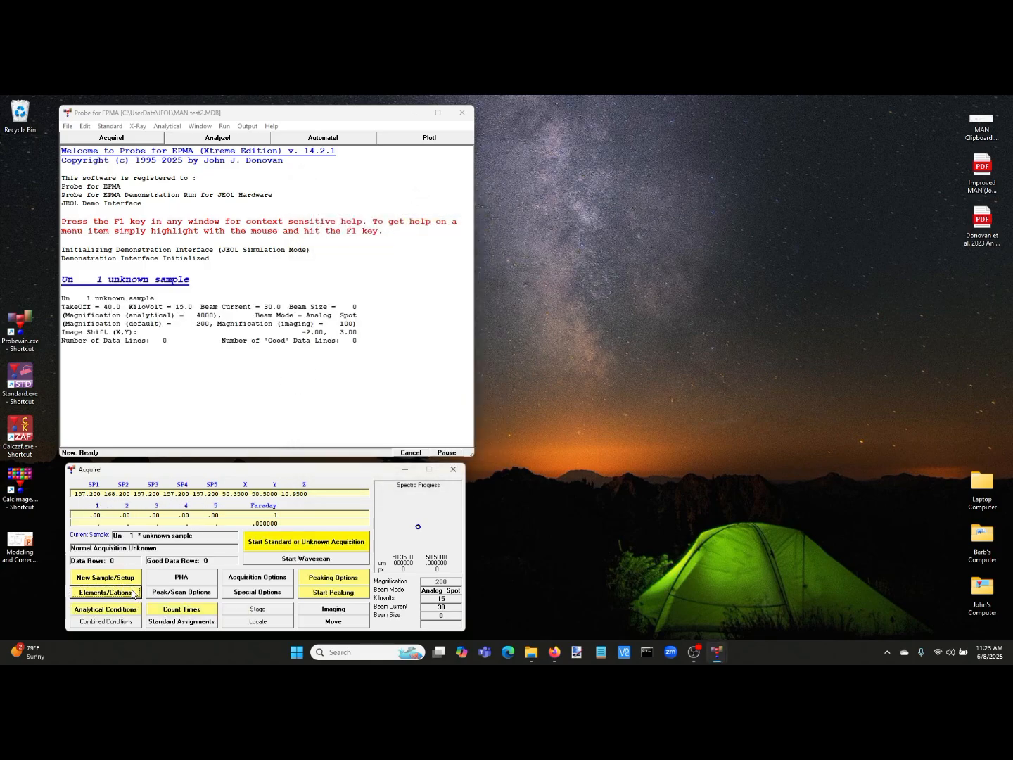
pyautogui.click(289, 366)
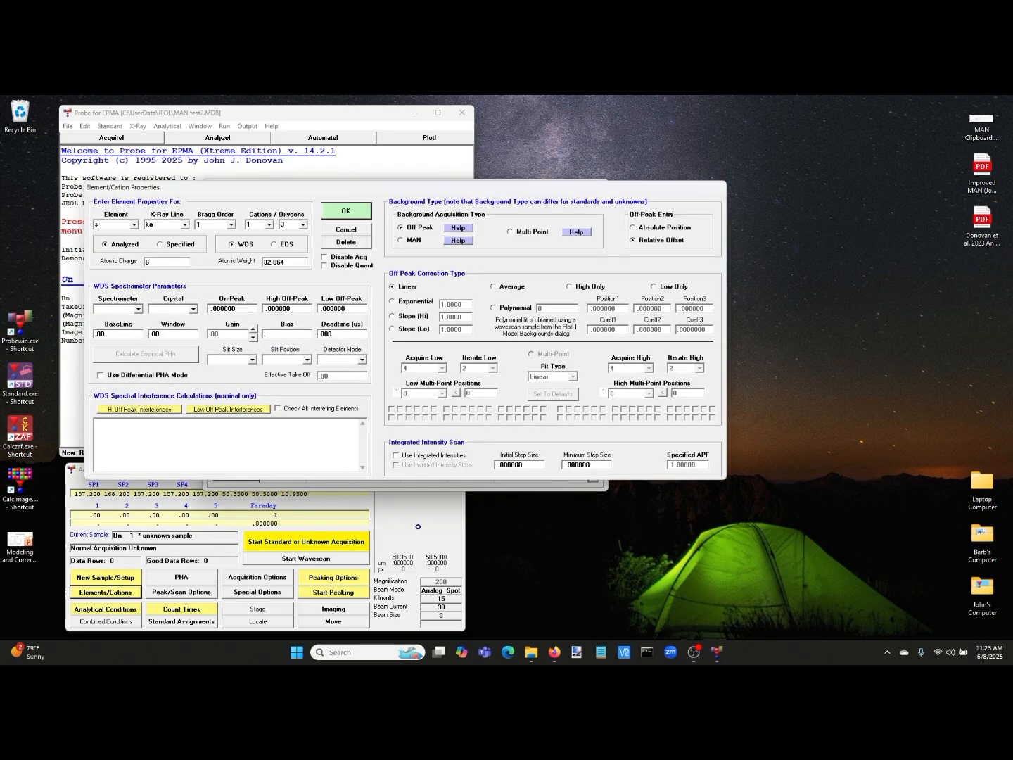
pyautogui.click(138, 311)
pyautogui.click(131, 319)
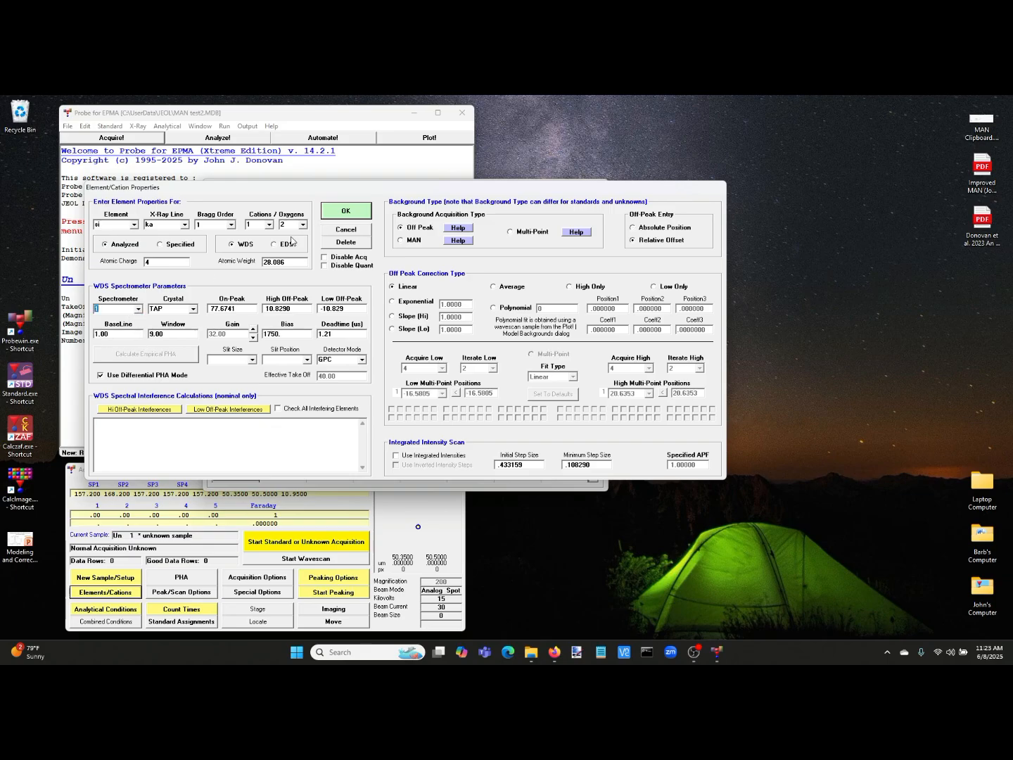
pyautogui.click(412, 242)
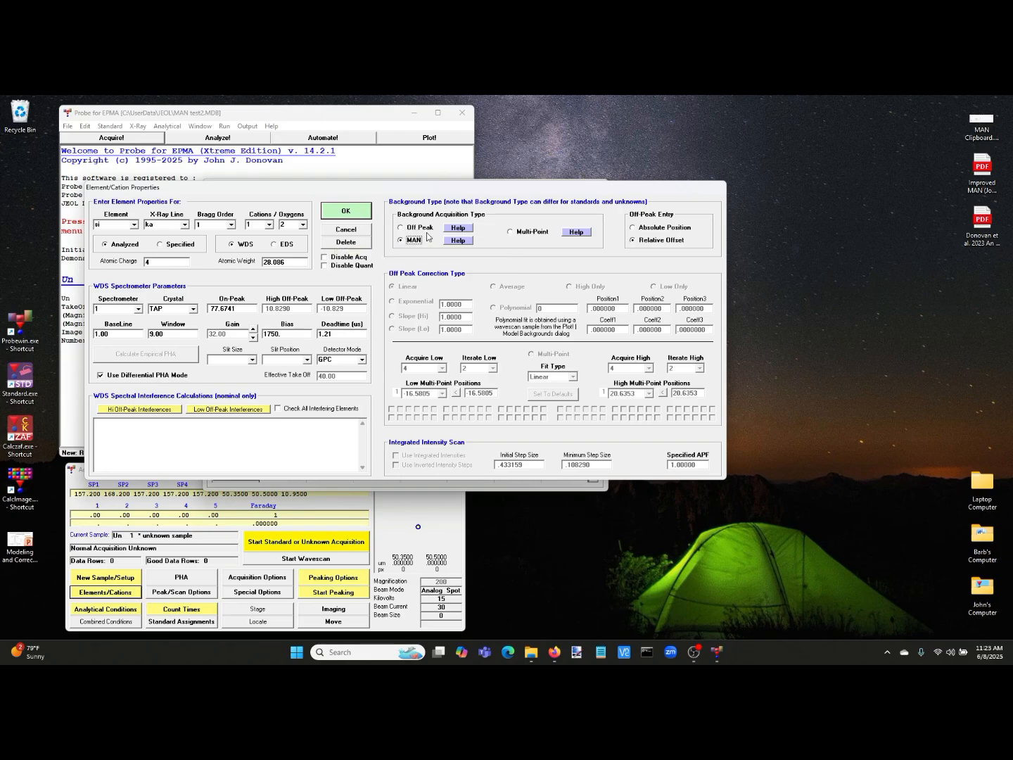
pyautogui.click(346, 211)
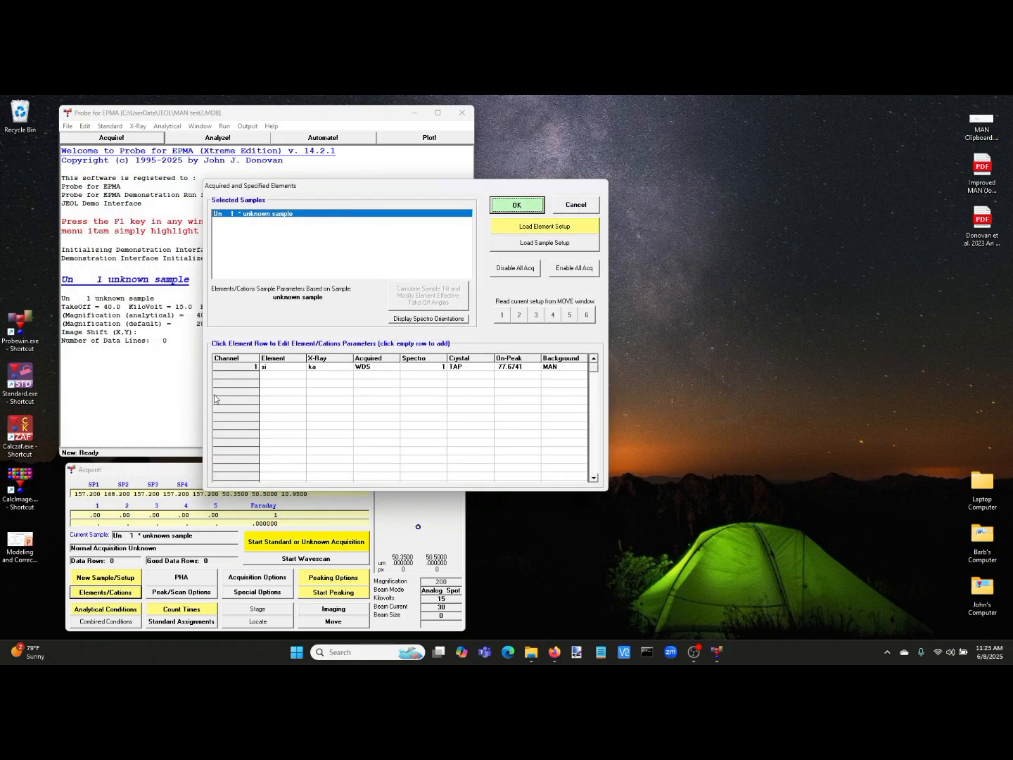
# Add Fe ka to the unknown sample's element list on spectrometer 2 with the LIFH crystal and MAN background, and accept the element list.
pyautogui.click(237, 379)
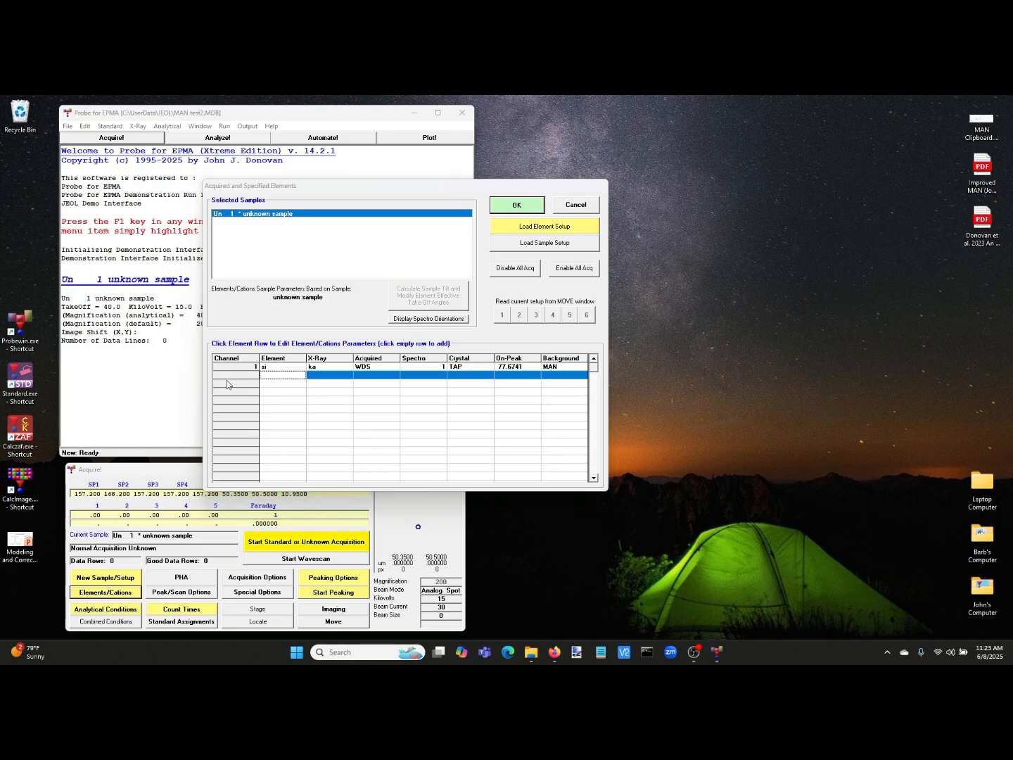
pyautogui.write('fe')
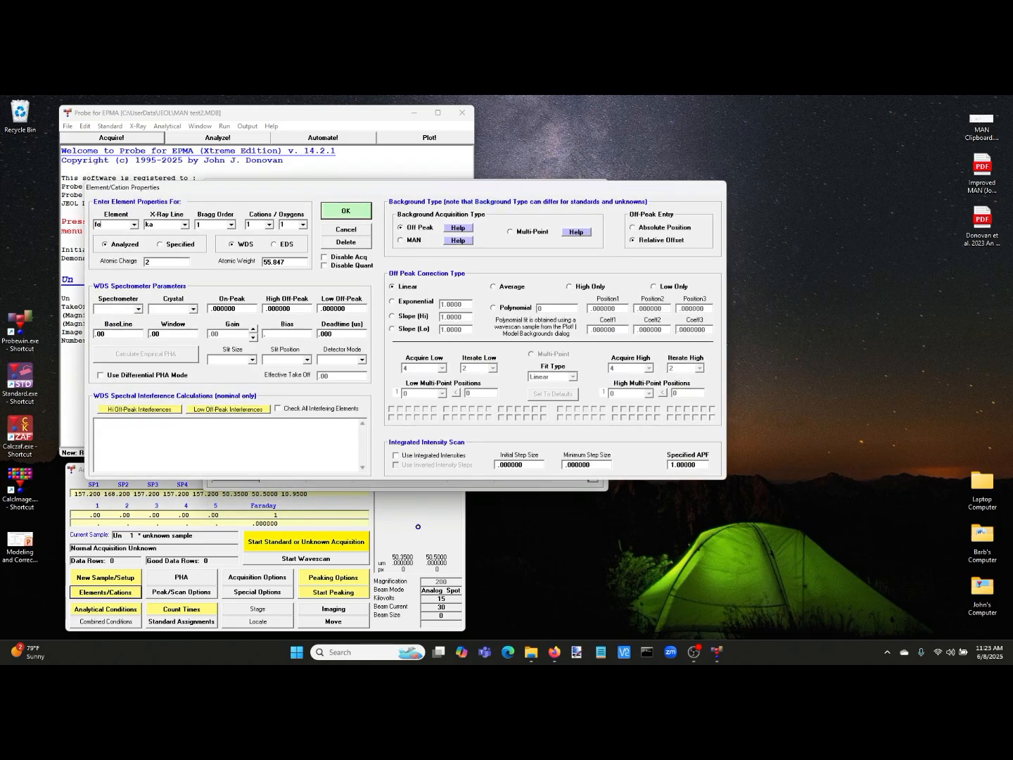
pyautogui.click(138, 309)
pyautogui.click(134, 326)
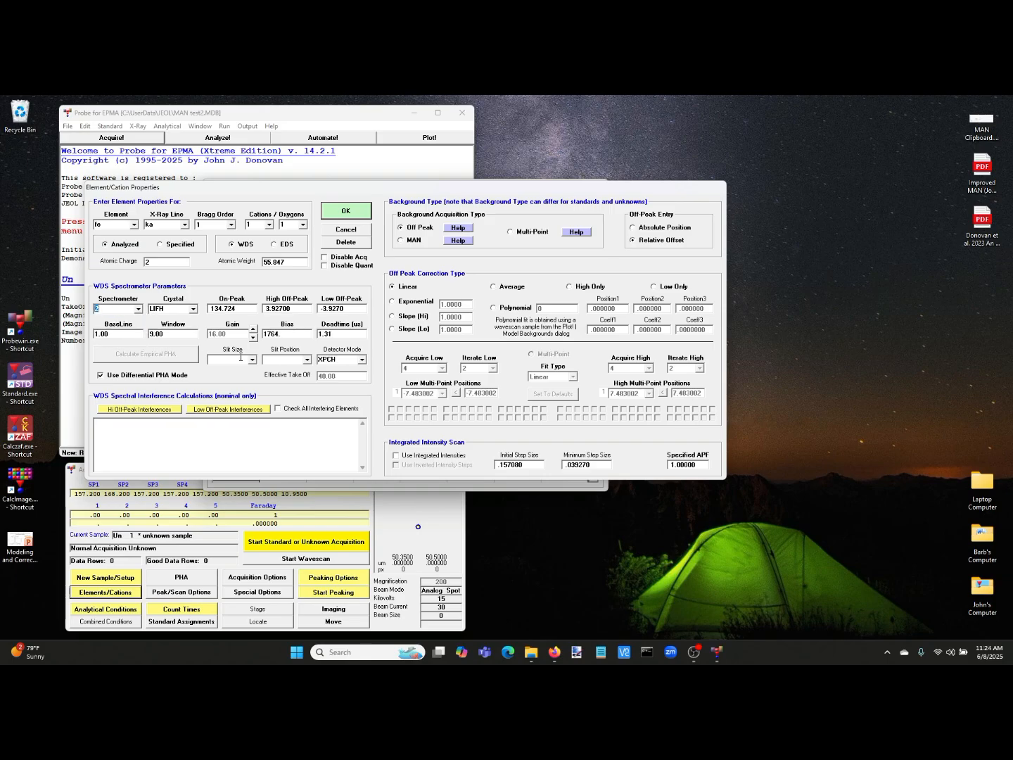
pyautogui.click(413, 239)
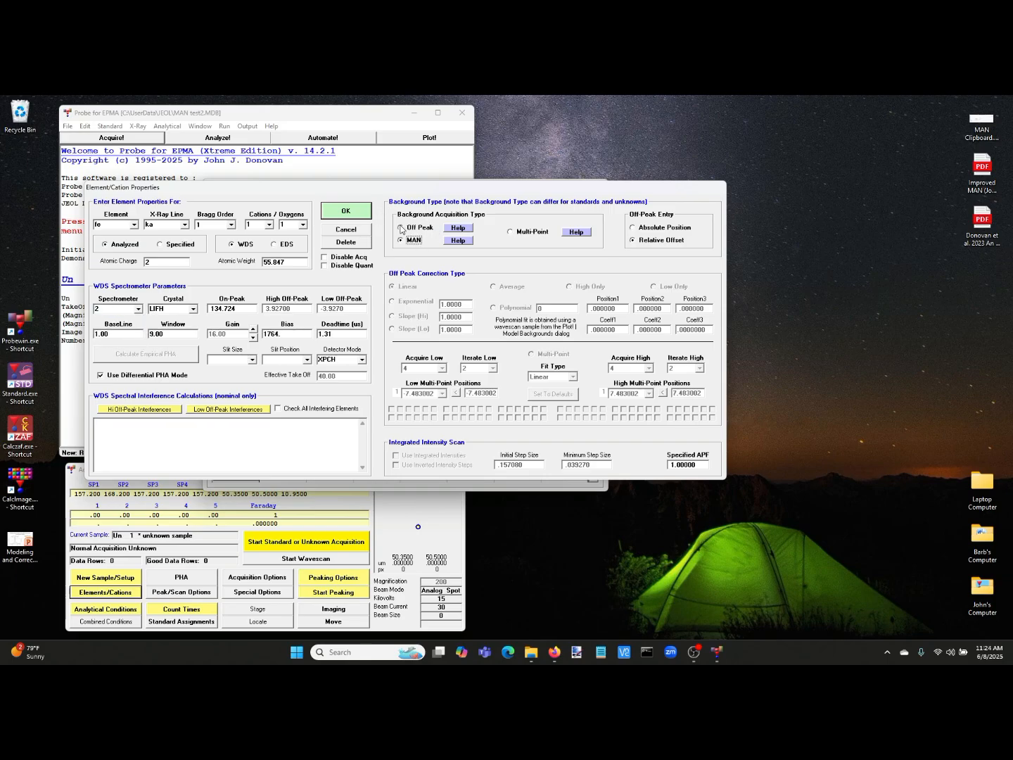
pyautogui.click(350, 213)
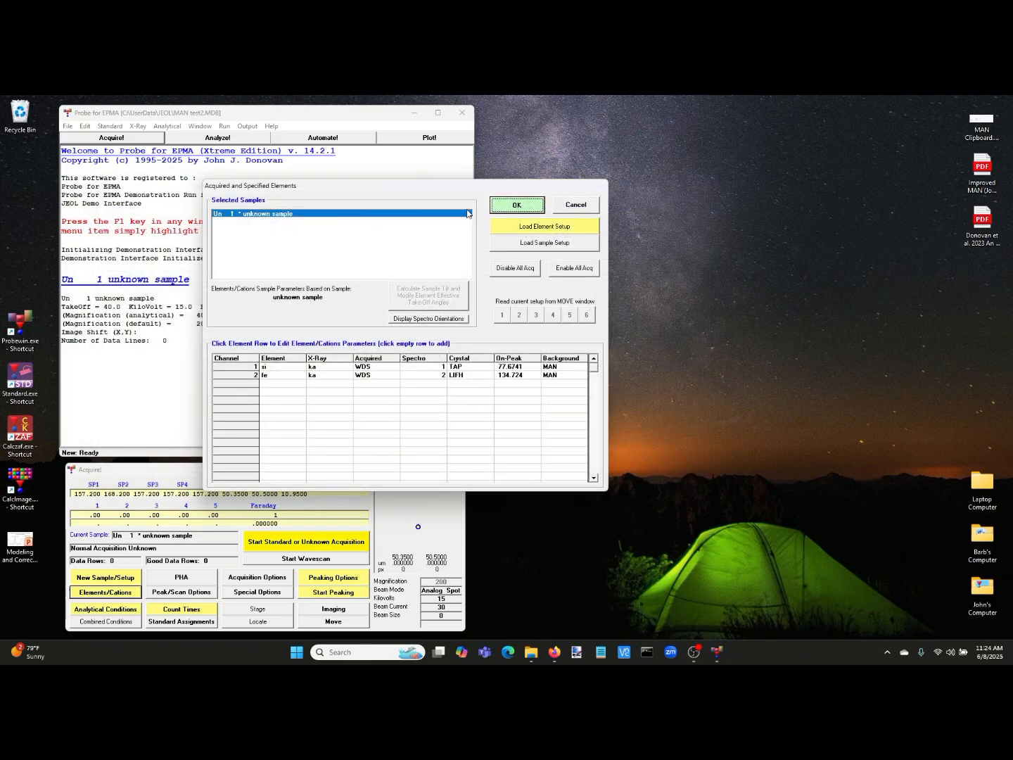
pyautogui.click(516, 206)
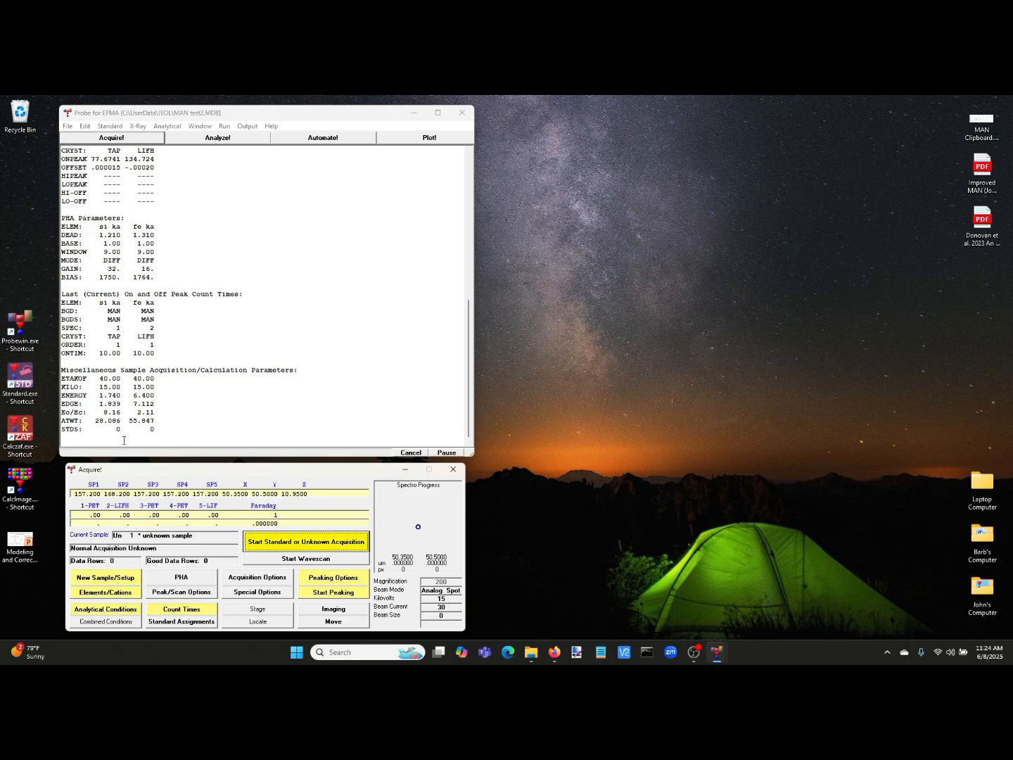
# Open the unknown sample's standard assignments and add standards 14 SiO2 synthetic and 26 Fe2O3 synthetic hematite to the run.
pyautogui.click(194, 623)
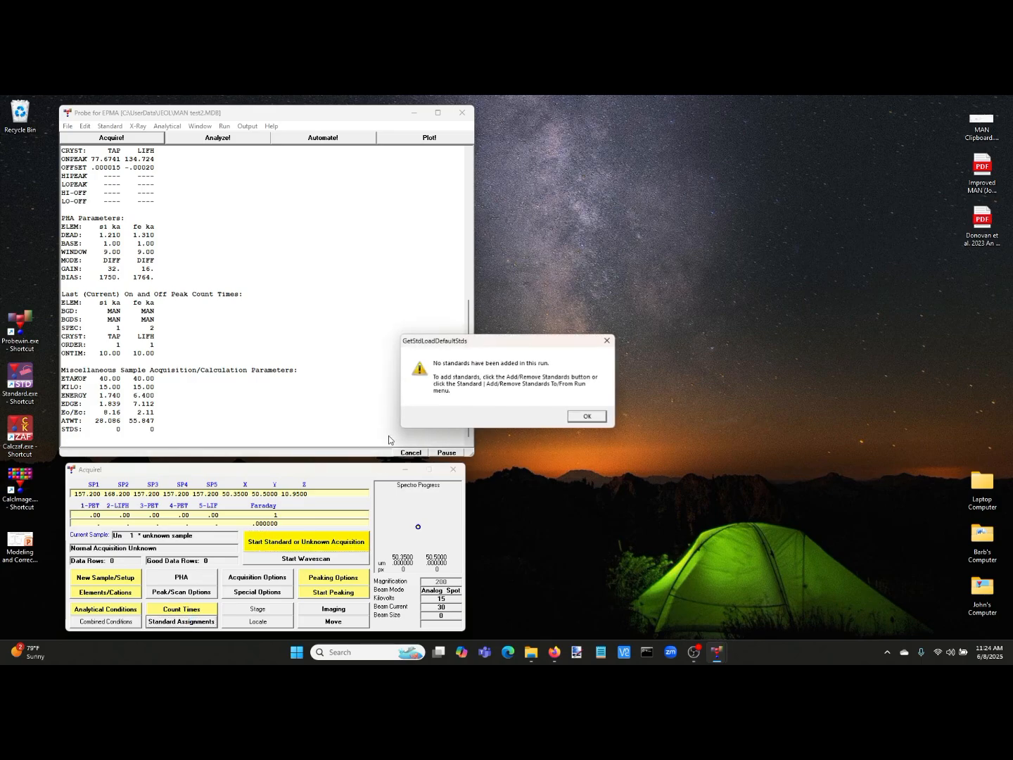
pyautogui.click(579, 417)
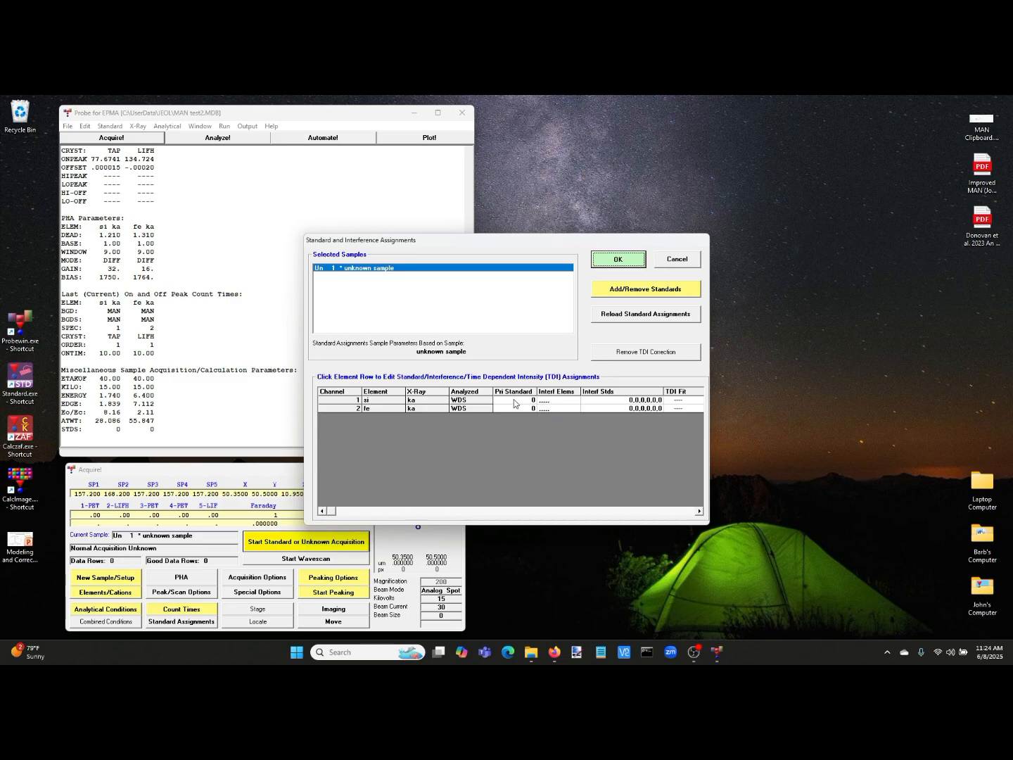
pyautogui.click(630, 290)
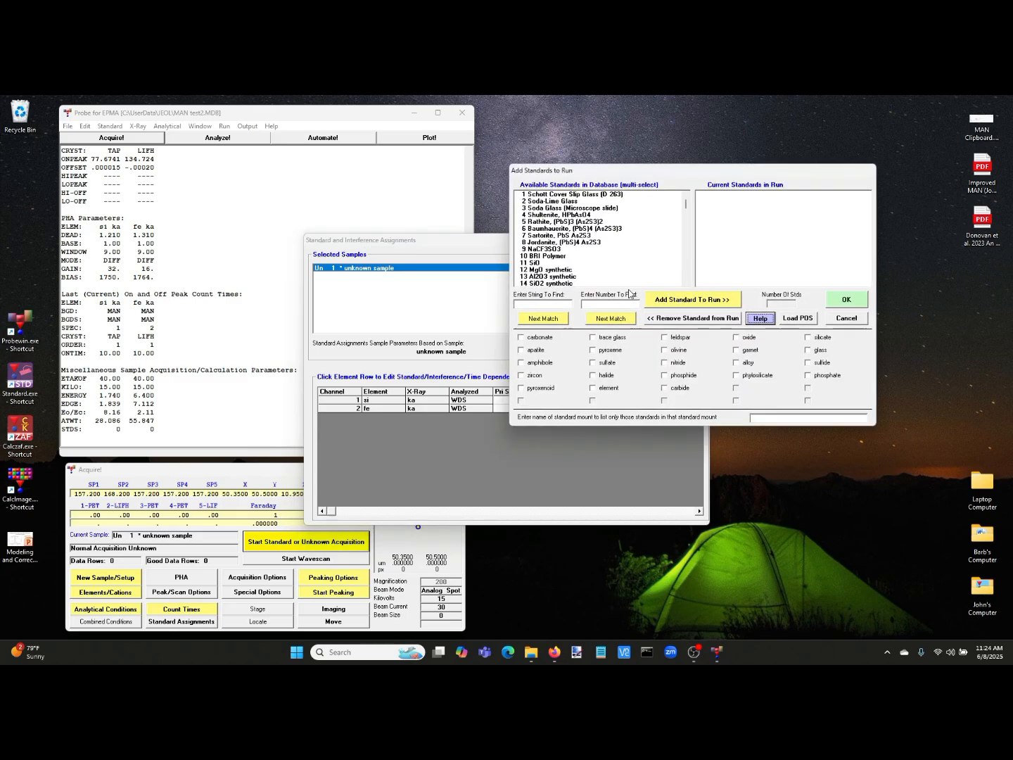
pyautogui.doubleClick(551, 283)
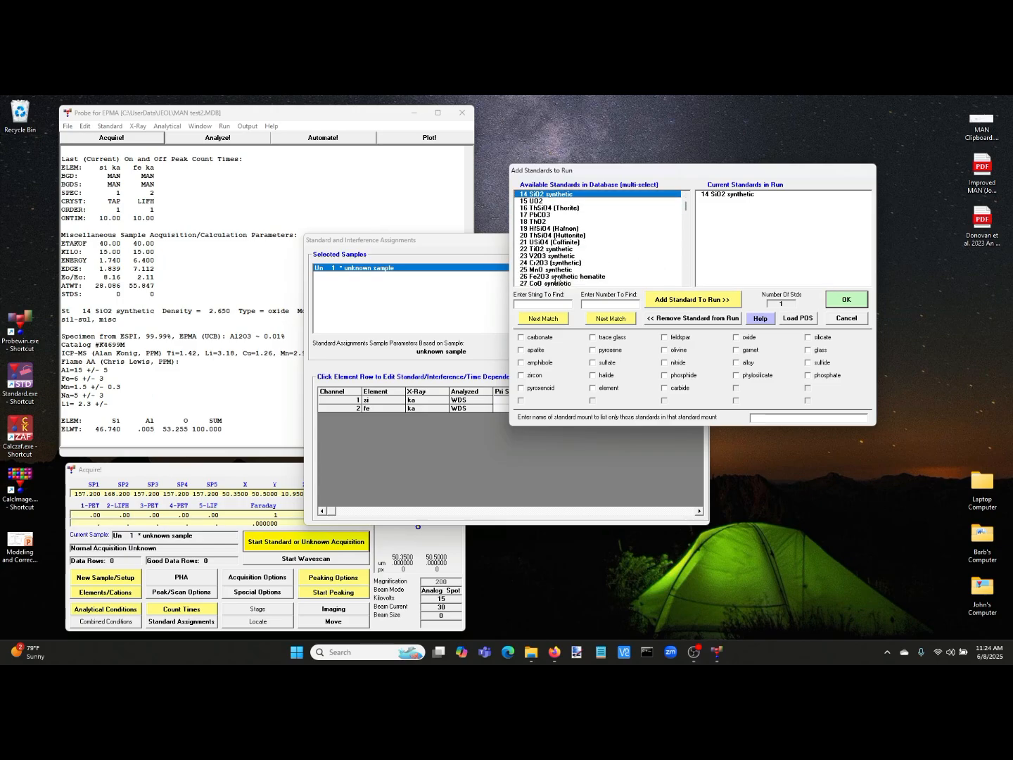
pyautogui.doubleClick(555, 278)
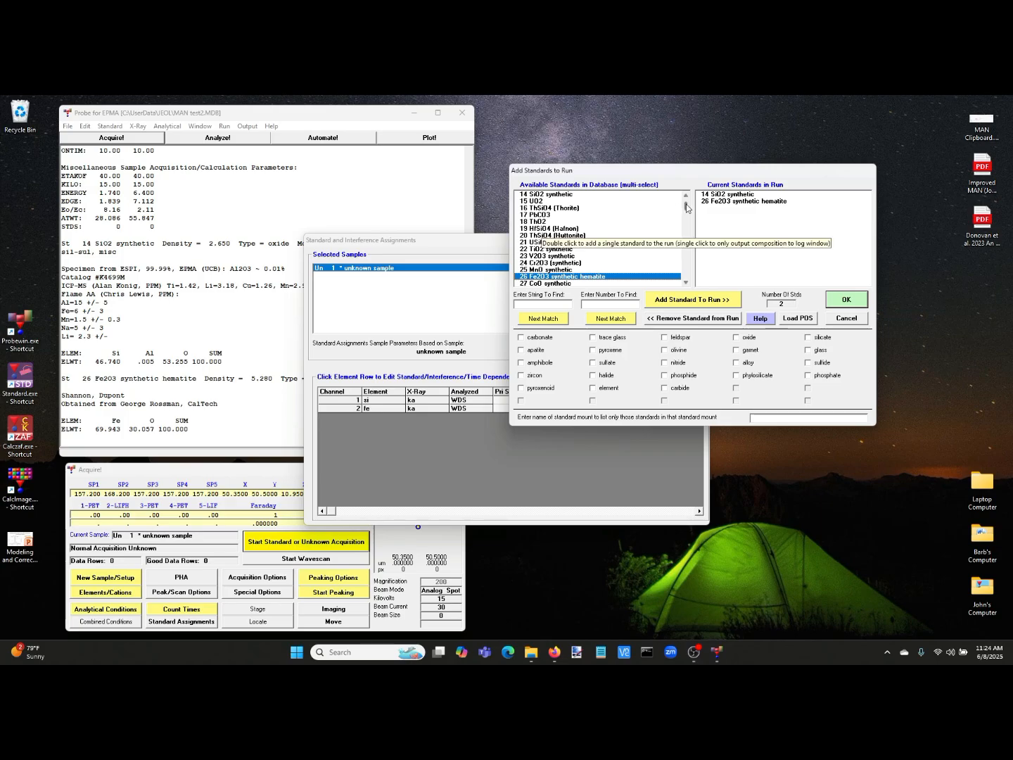
# Add standards 12 MgO, 13 Al2O3, 22 TiO2 and 28 NiO synthetic to the run and accept the standards list.
pyautogui.scroll(5, 687, 208)
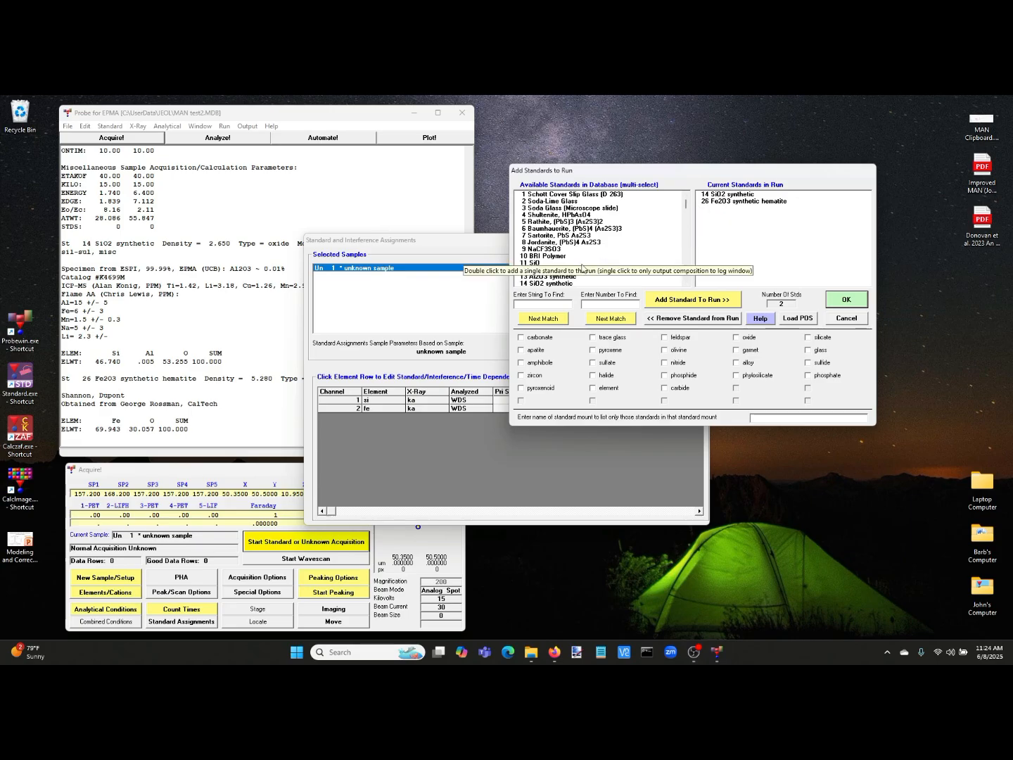
pyautogui.scroll(-1, 611, 268)
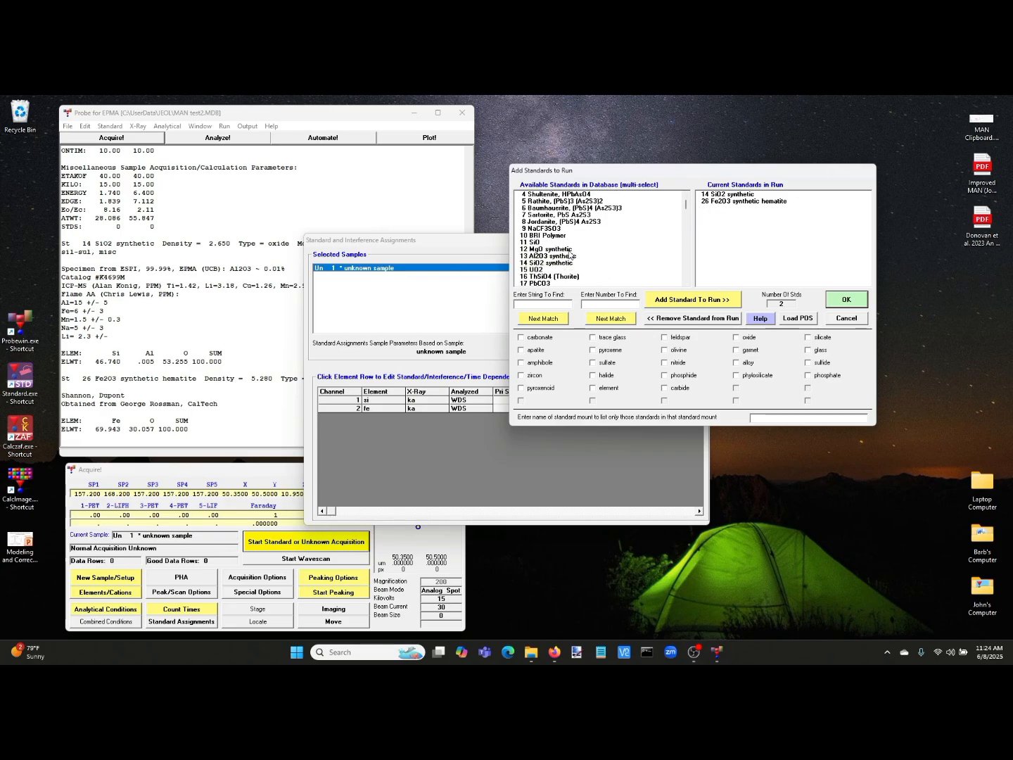
pyautogui.doubleClick(547, 250)
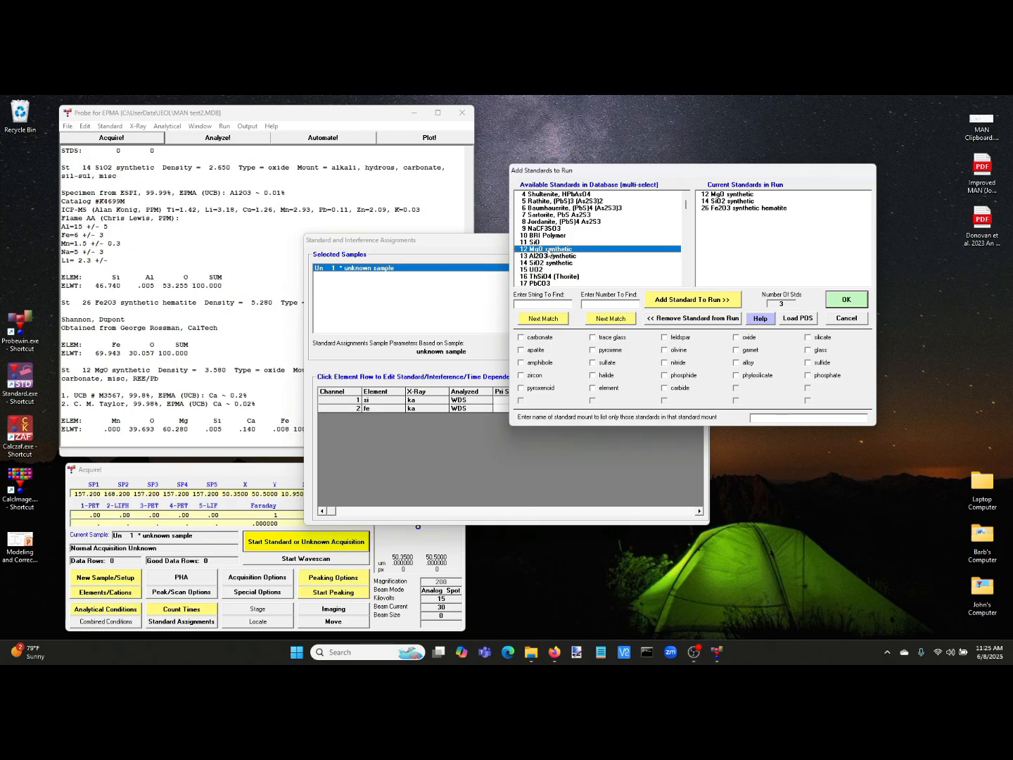
pyautogui.doubleClick(547, 256)
pyautogui.scroll(-2, 556, 279)
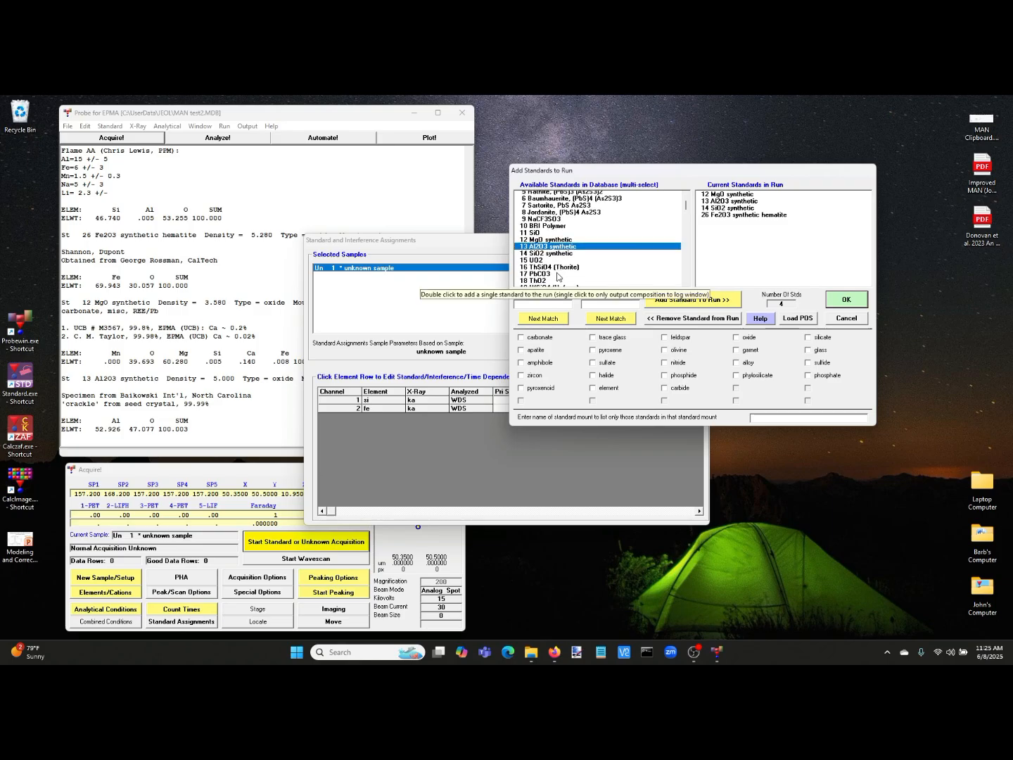
pyautogui.scroll(-1, 555, 279)
pyautogui.doubleClick(553, 276)
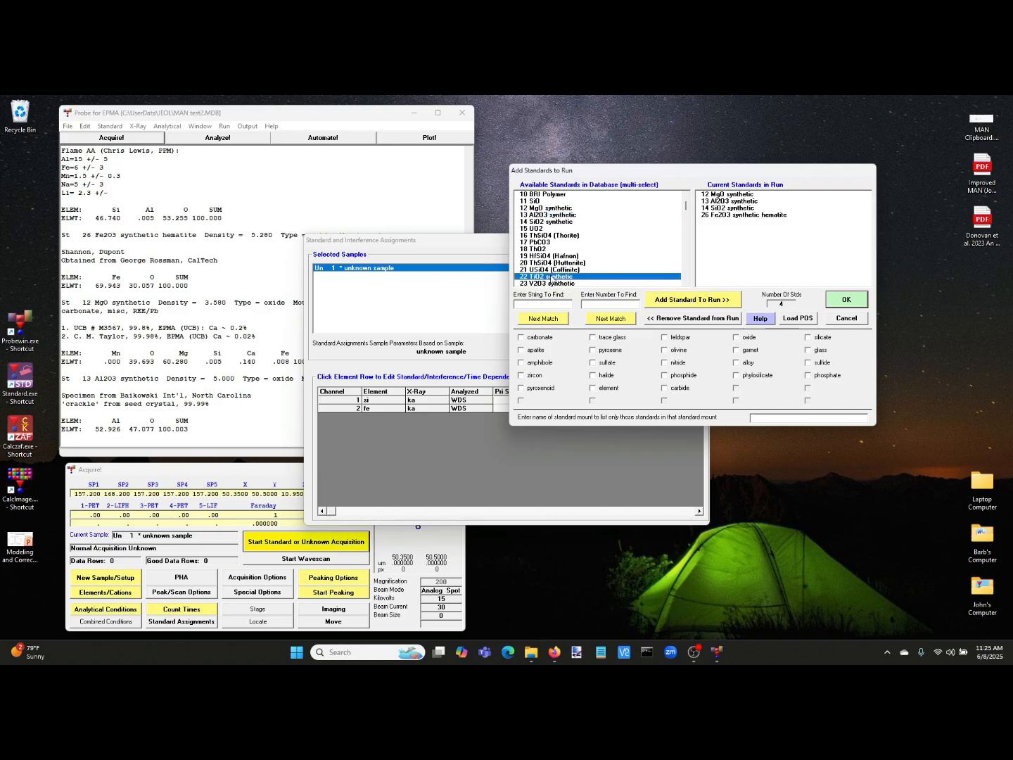
pyautogui.scroll(-3, 555, 275)
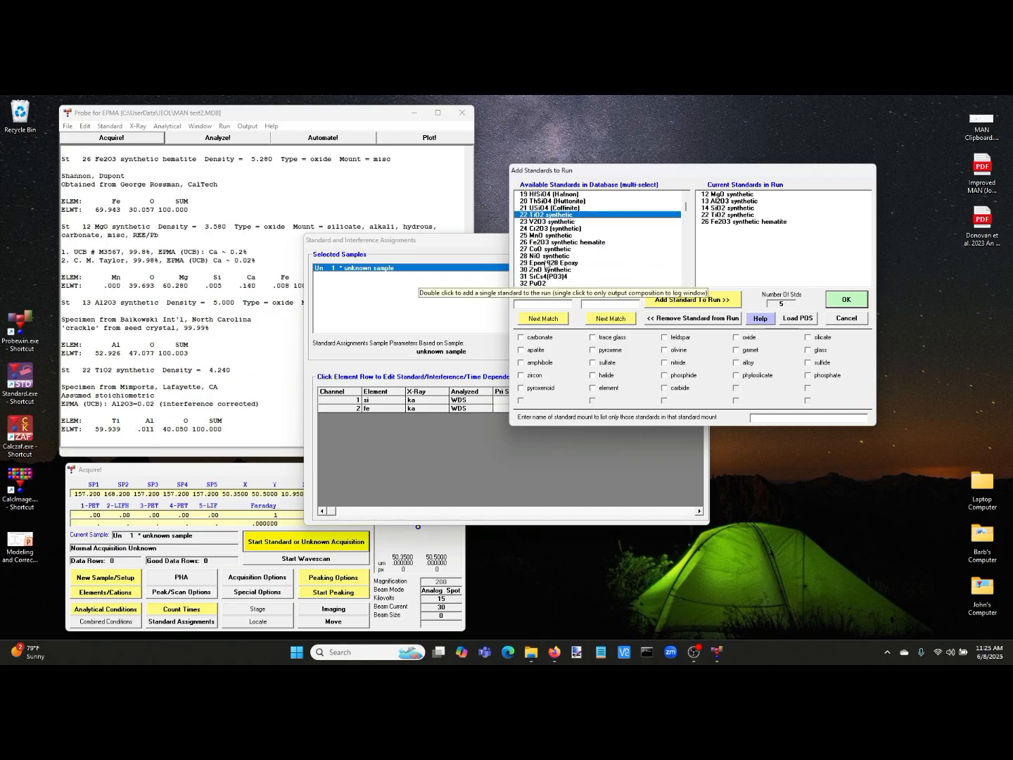
pyautogui.doubleClick(547, 256)
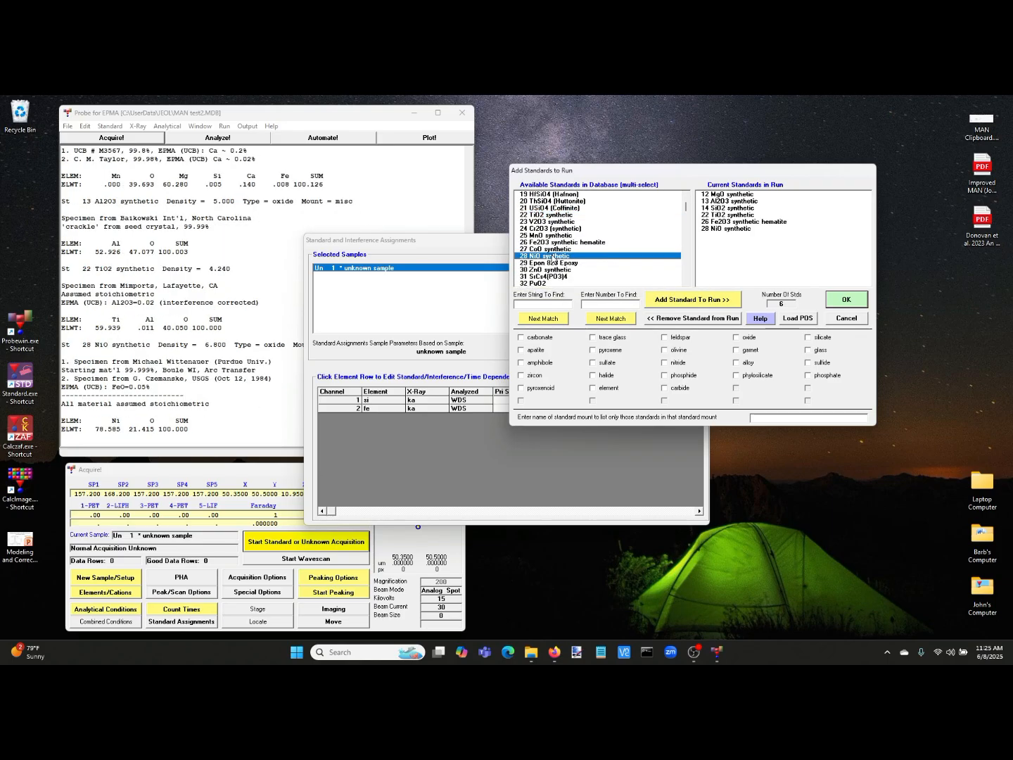
pyautogui.click(846, 301)
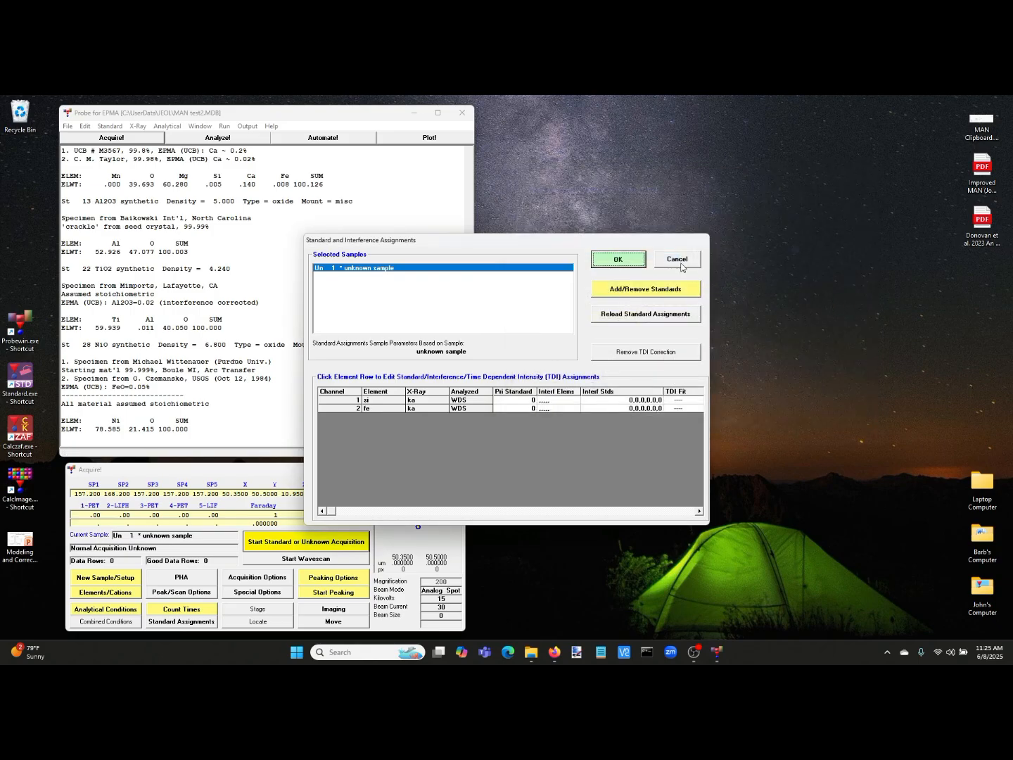
# Reload the default standard assignments for the unknown sample's elements and accept them.
pyautogui.click(646, 315)
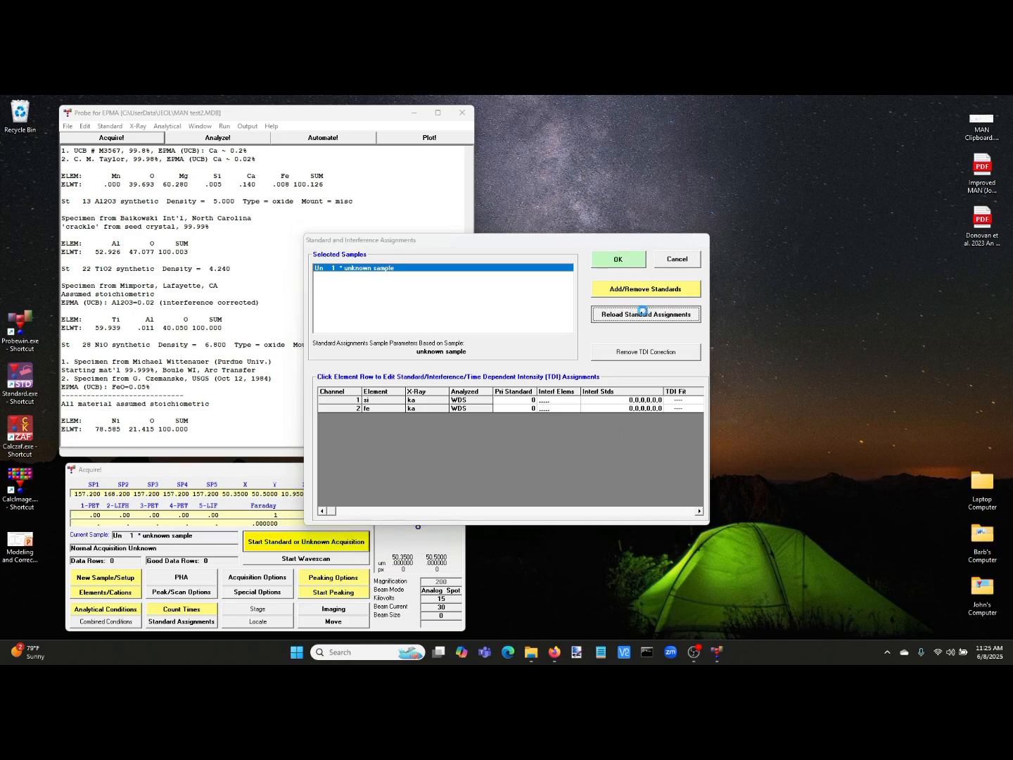
pyautogui.click(549, 408)
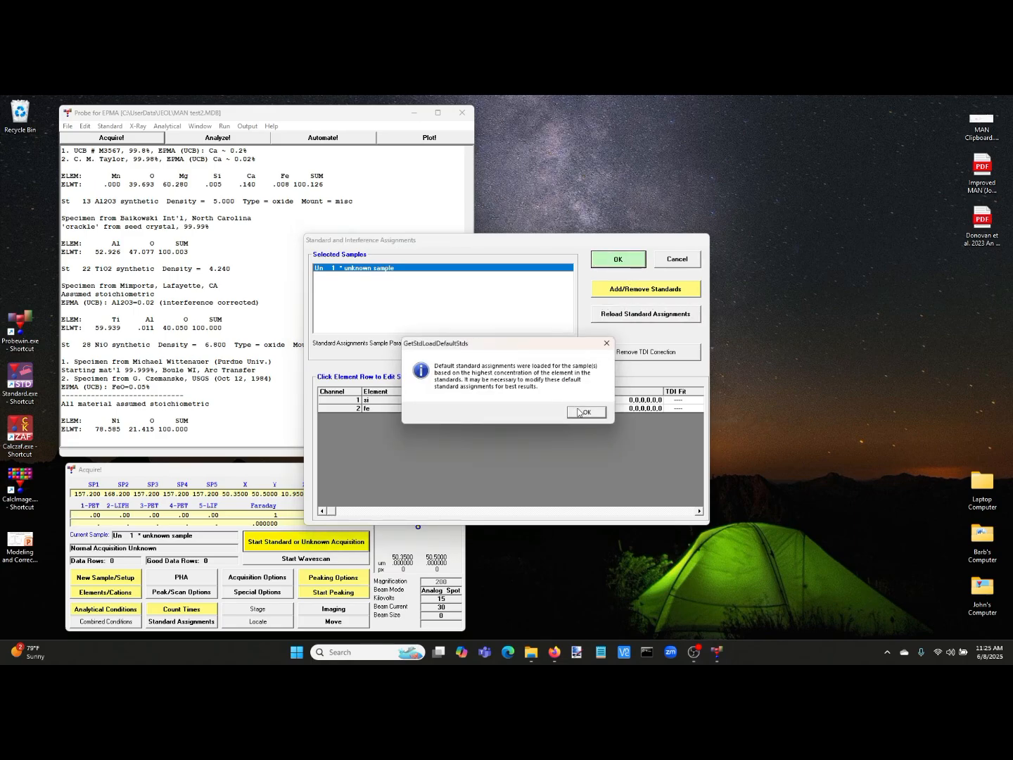
pyautogui.click(579, 410)
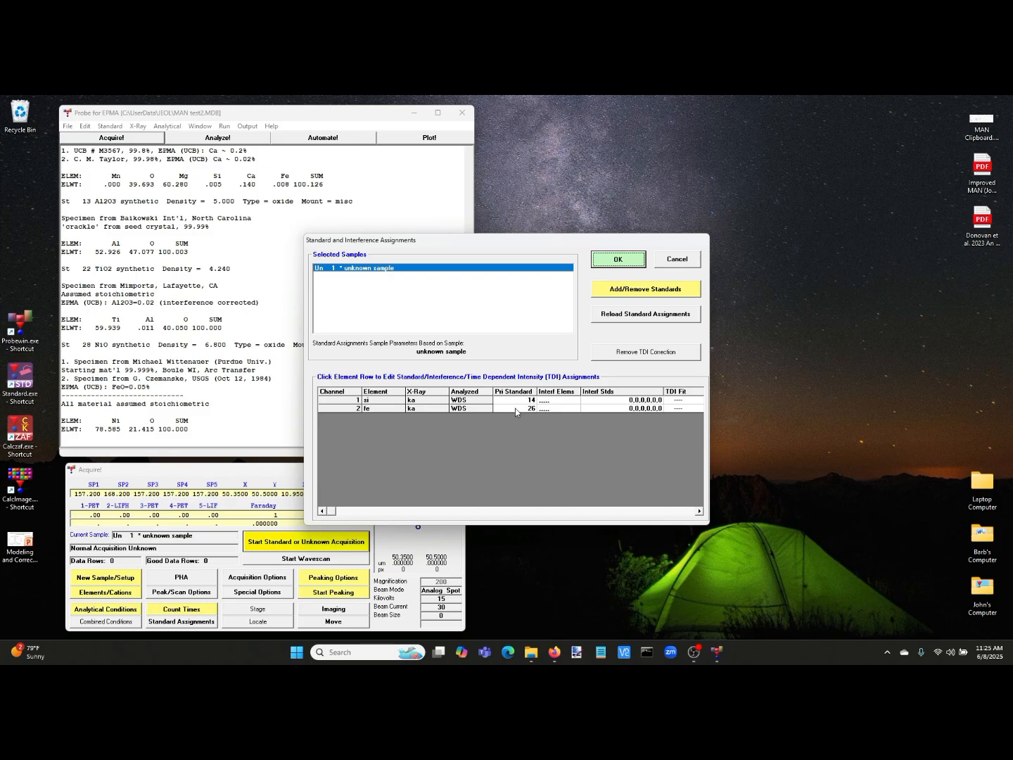
pyautogui.click(610, 264)
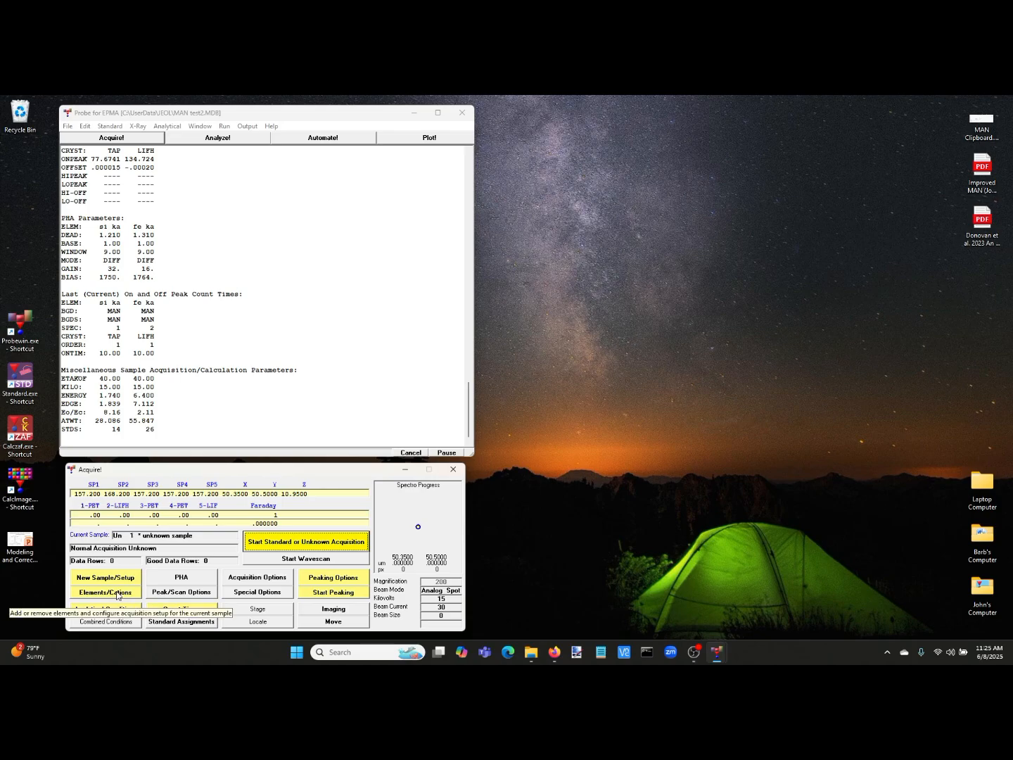
# In the acquisition options, set the Si ka background type for standards to MAN (mean atomic number).
pyautogui.click(240, 578)
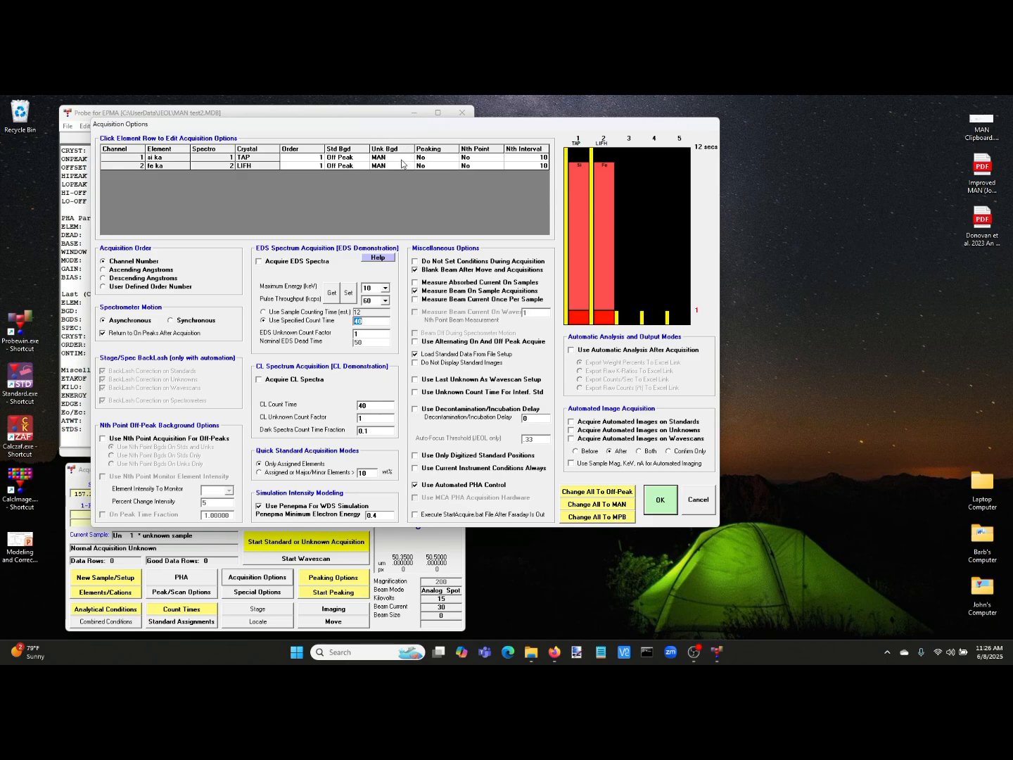
pyautogui.click(356, 162)
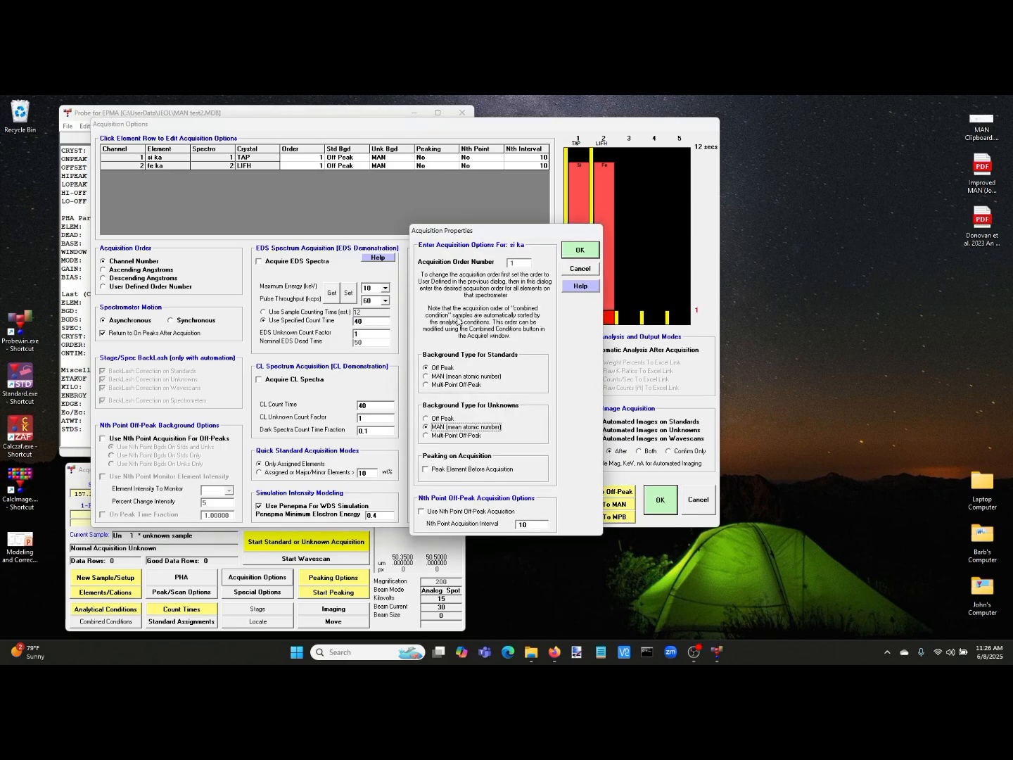
pyautogui.click(460, 377)
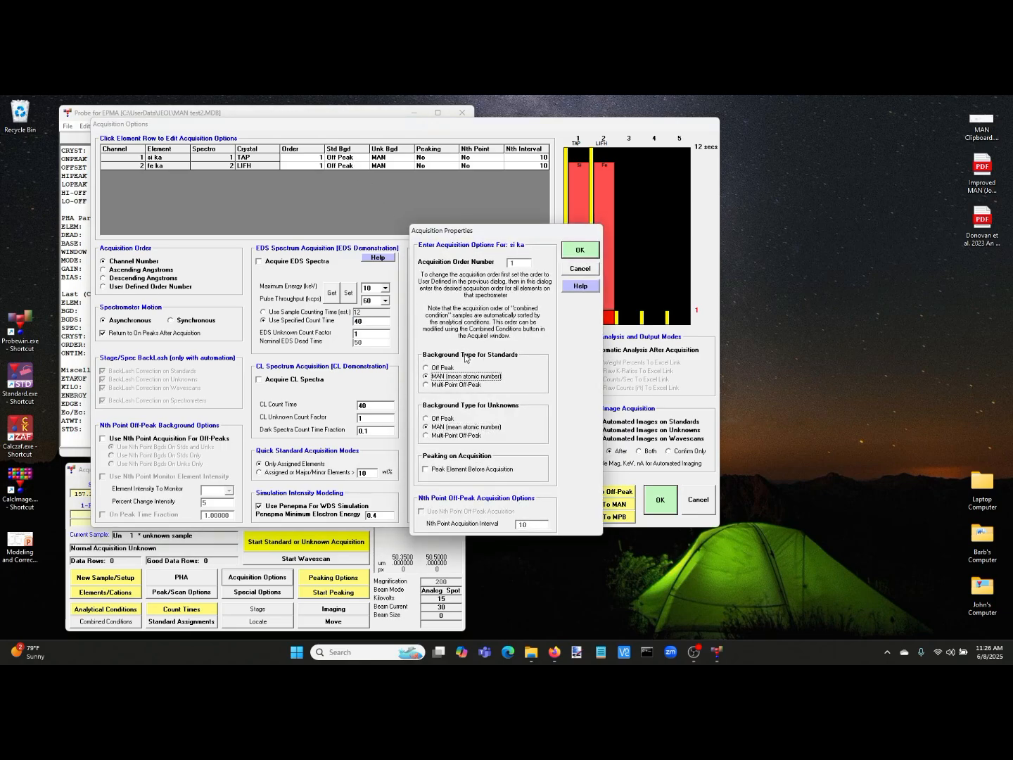
pyautogui.click(572, 250)
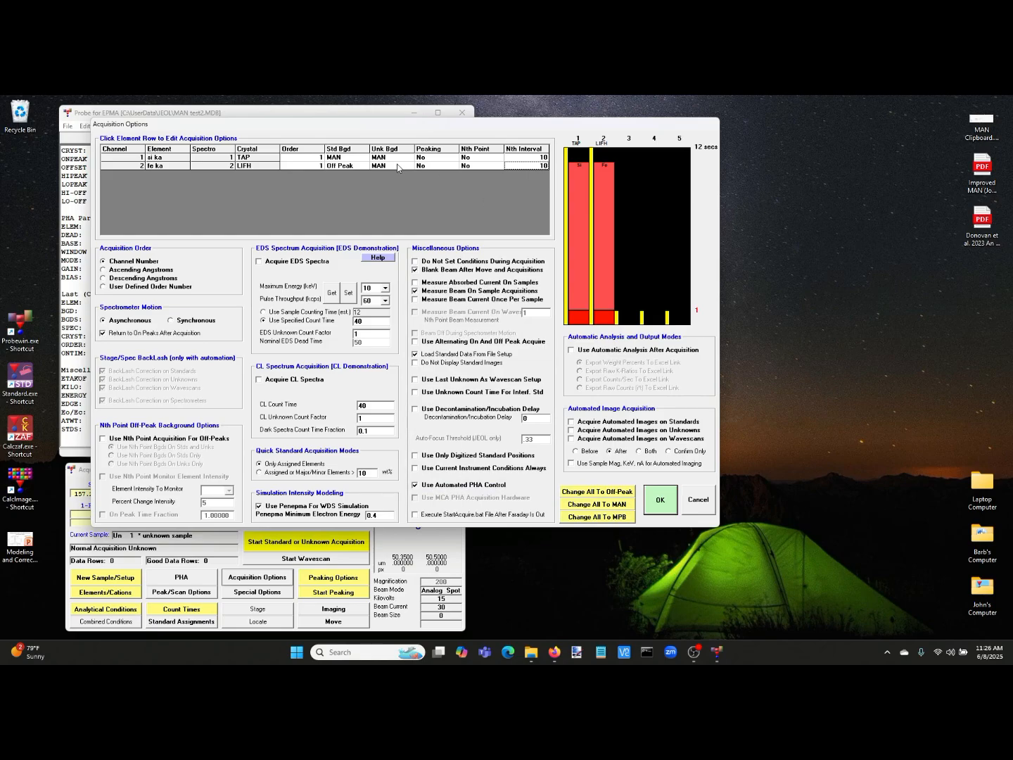
pyautogui.click(659, 498)
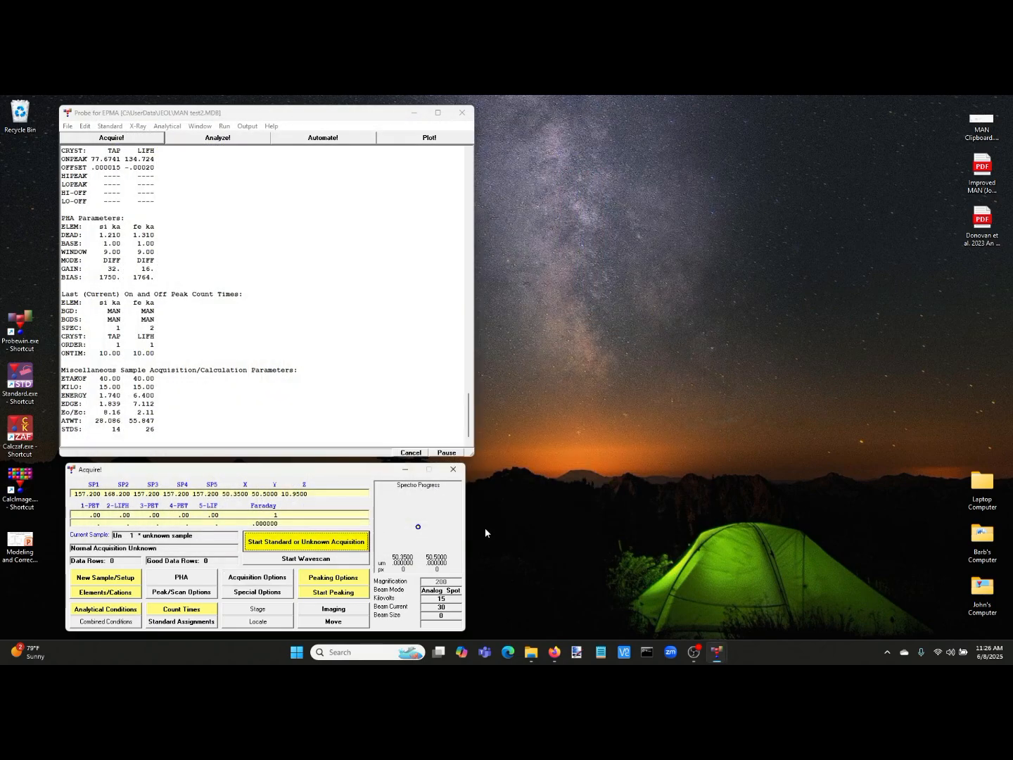
# Create a new standard sample from standard 12 MgO synthetic.
pyautogui.click(133, 577)
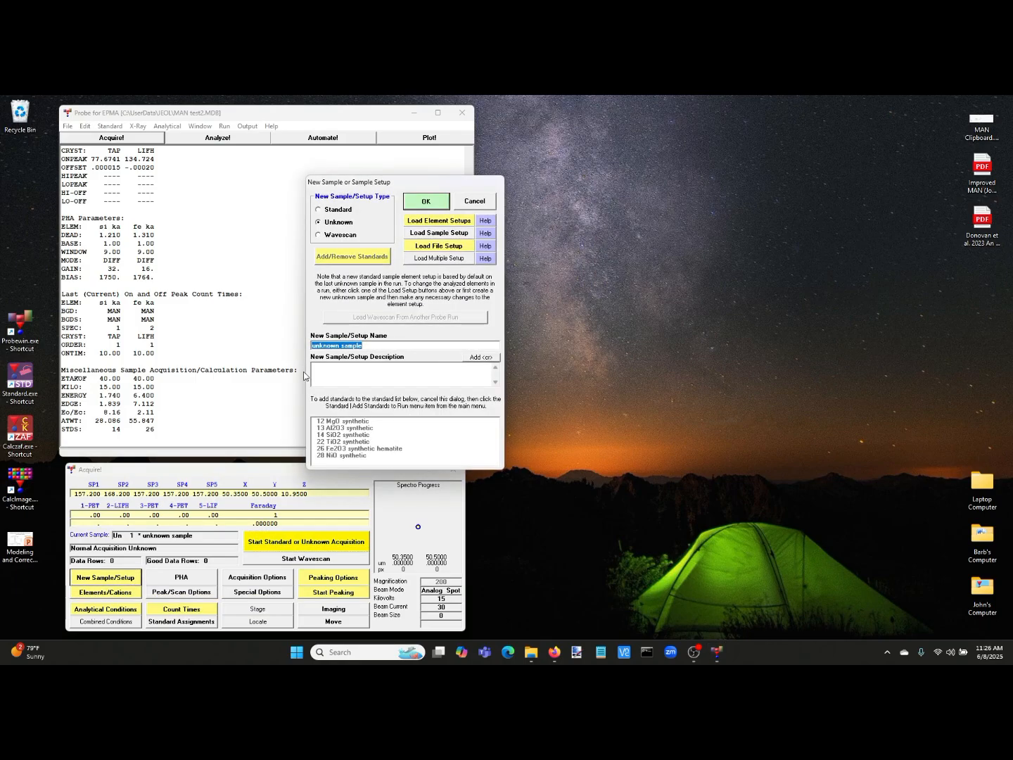
pyautogui.click(345, 211)
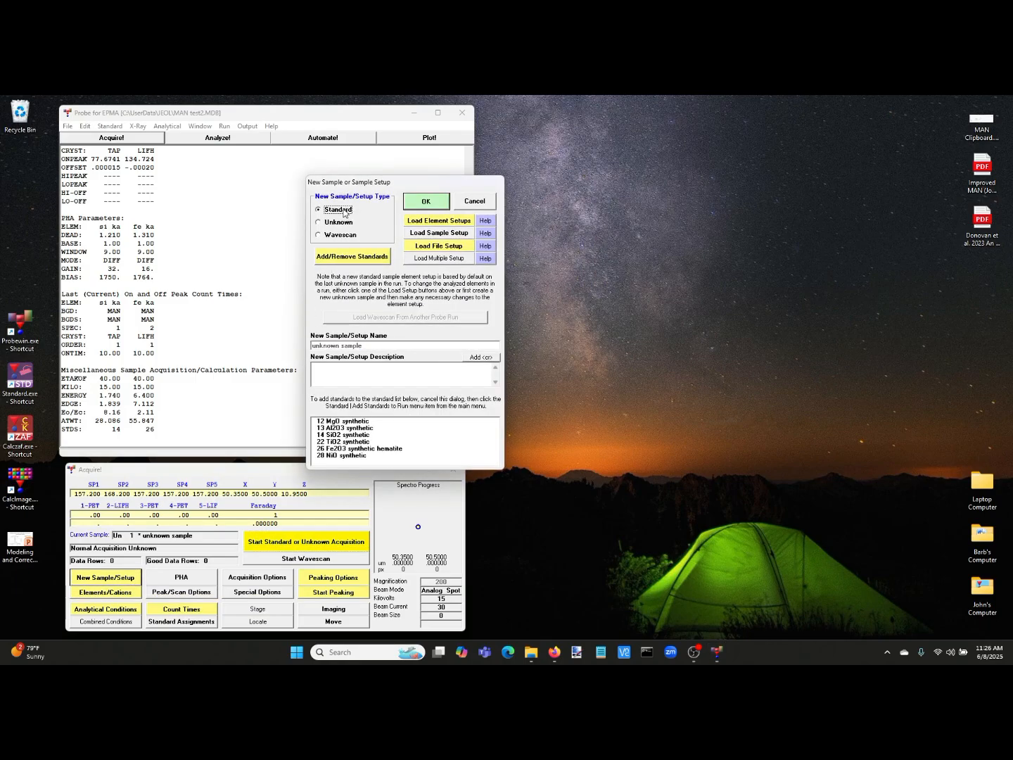
pyautogui.click(348, 420)
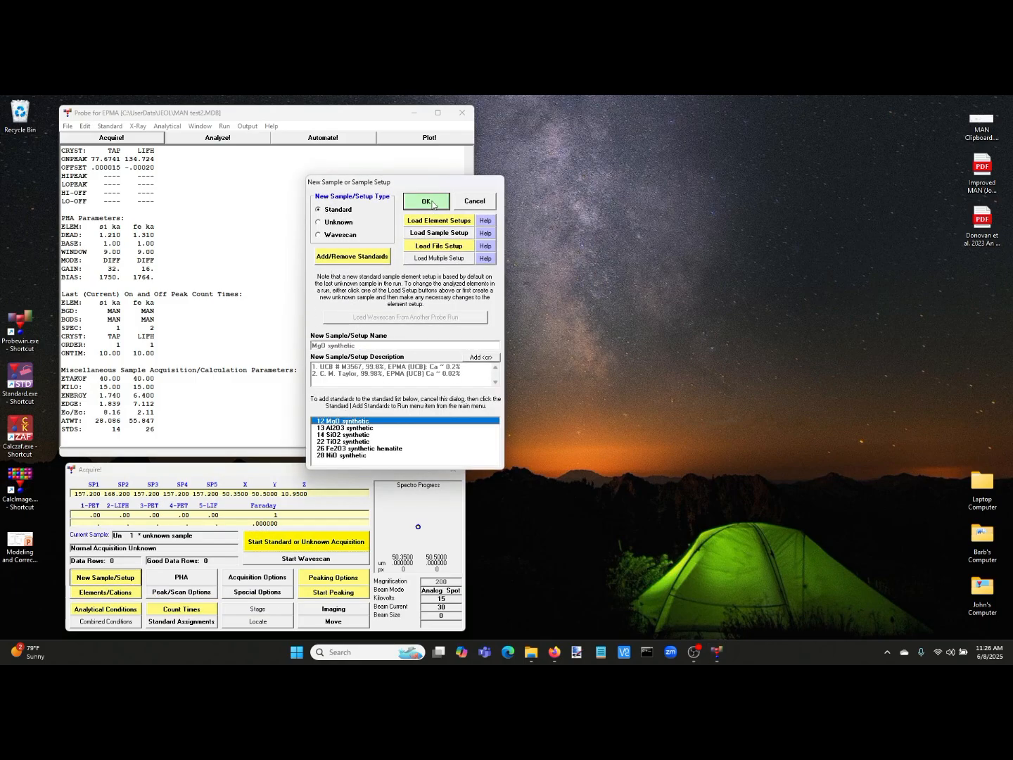
pyautogui.click(434, 205)
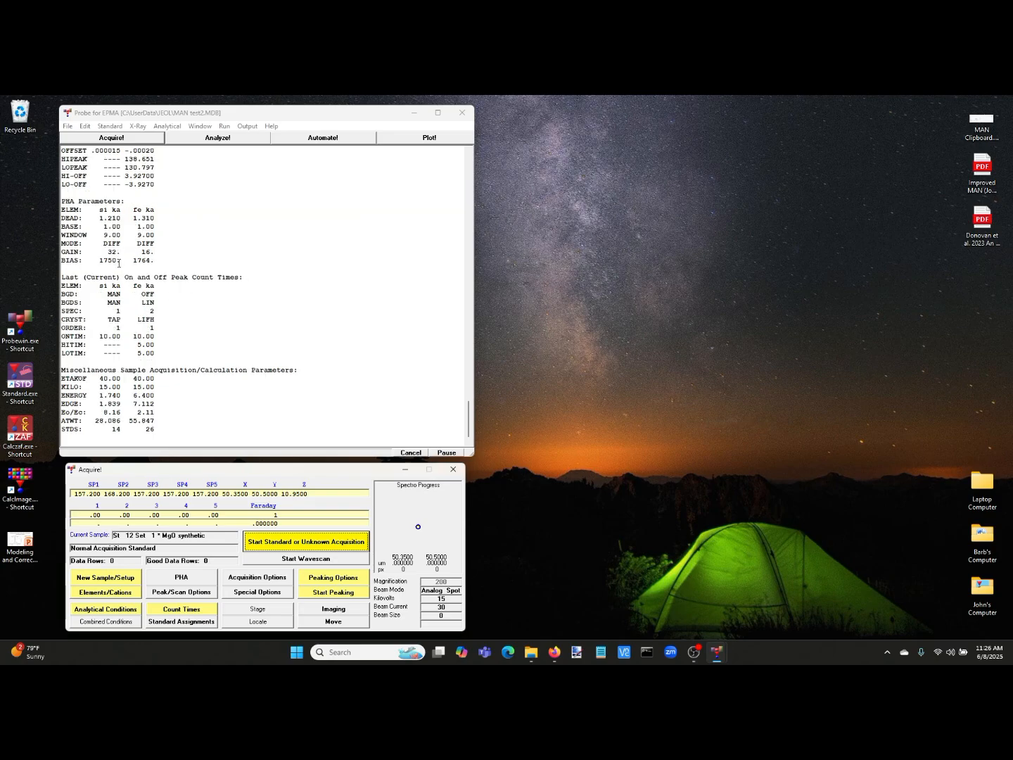
# Set the Fe ka background acquisition type to MAN for the MgO synthetic standard sample and accept the acquisition options.
pyautogui.scroll(2, 118, 263)
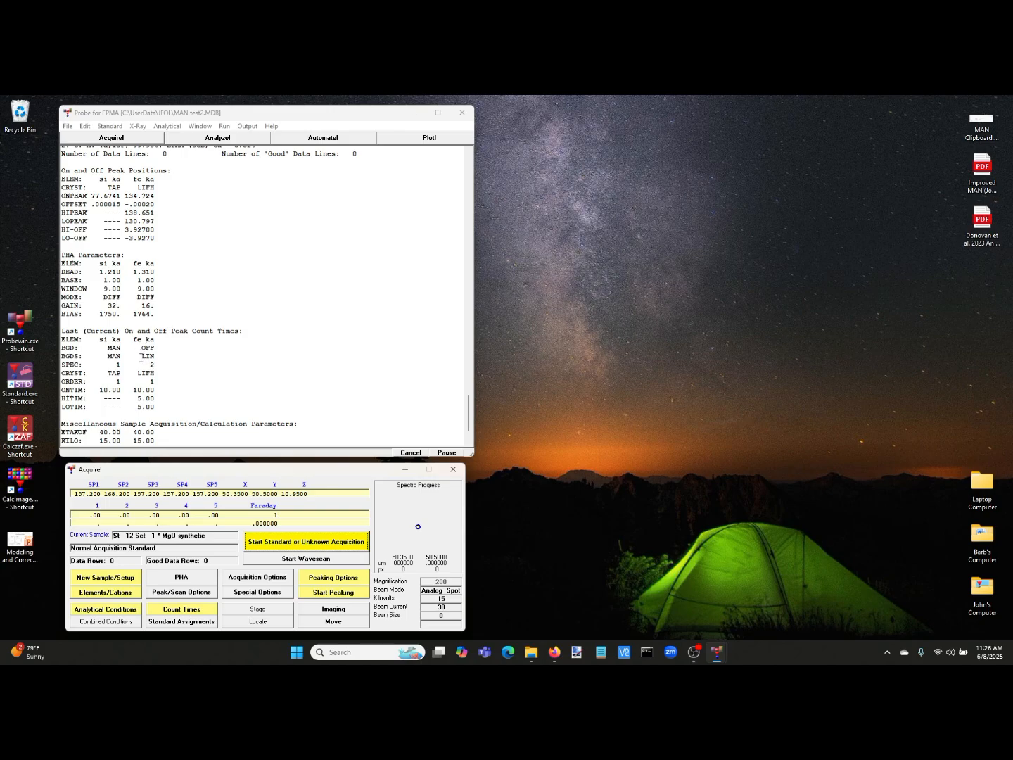
pyautogui.click(127, 595)
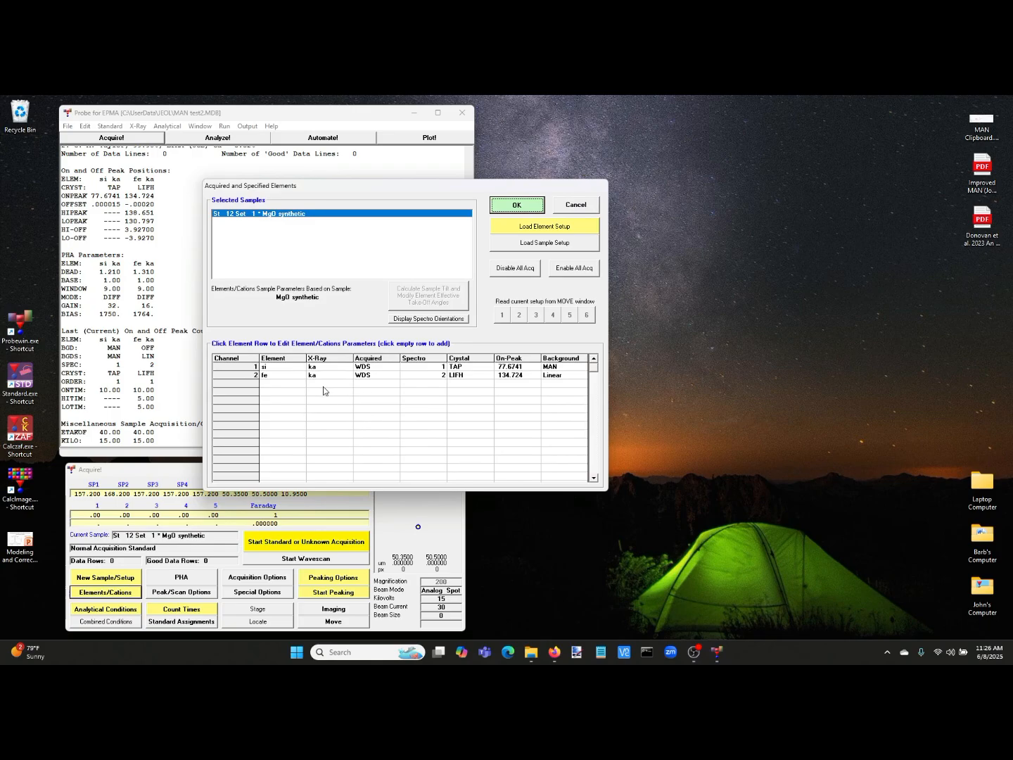
pyautogui.click(295, 378)
pyautogui.click(415, 241)
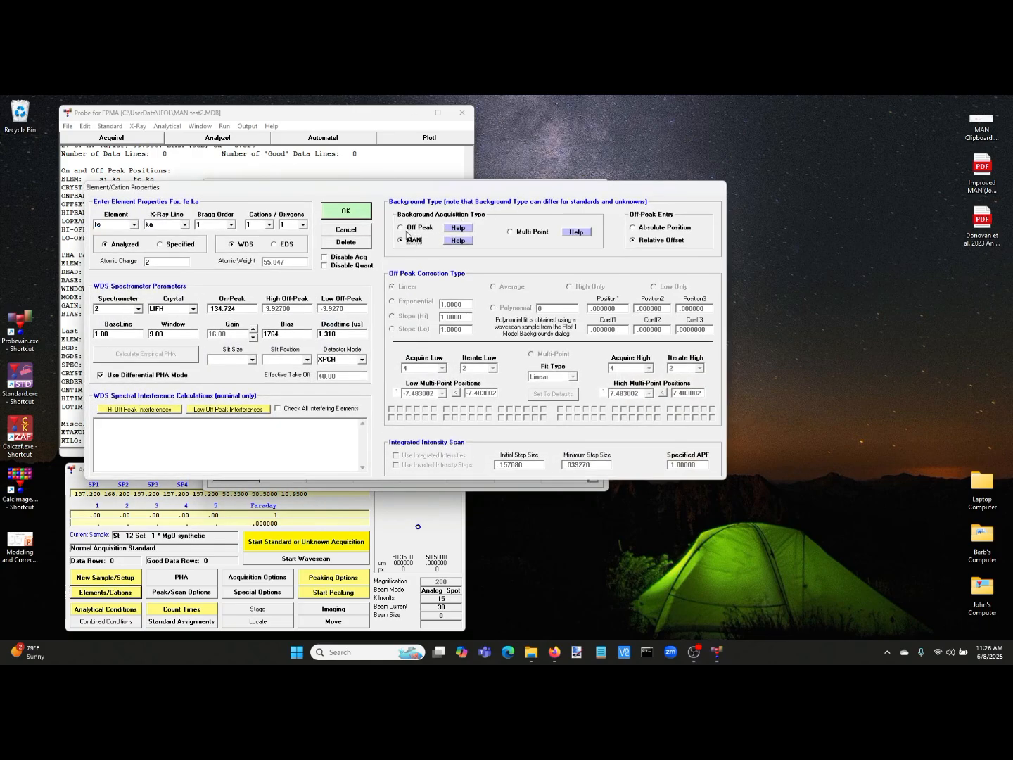
pyautogui.click(355, 212)
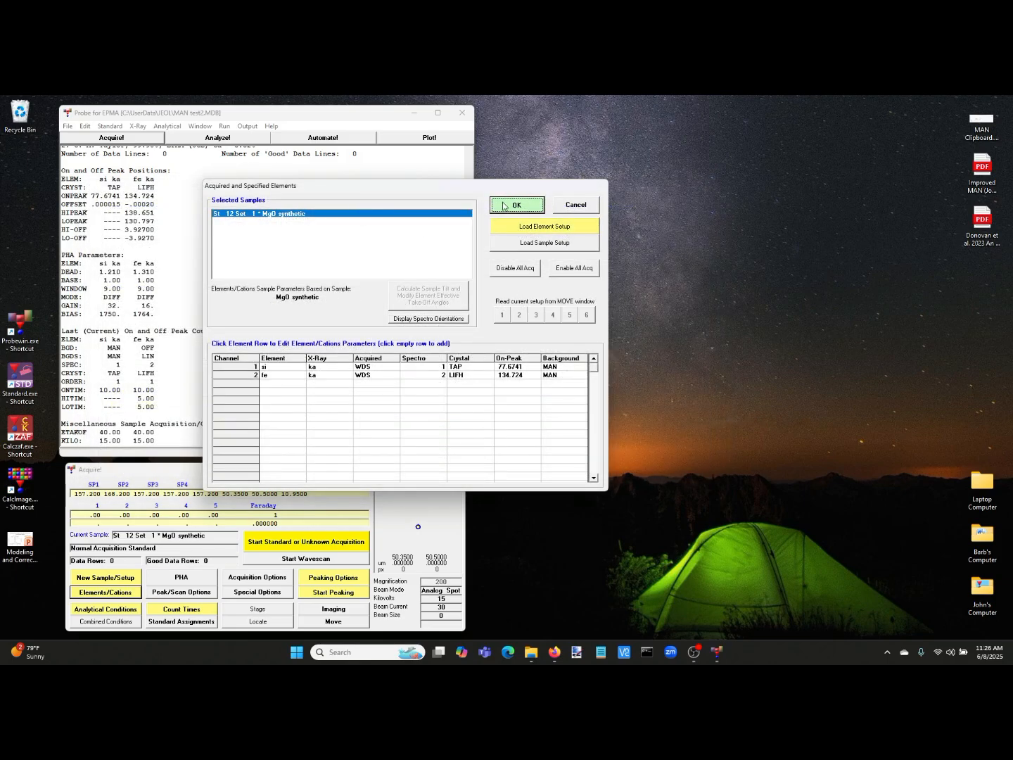
pyautogui.click(578, 204)
pyautogui.click(260, 577)
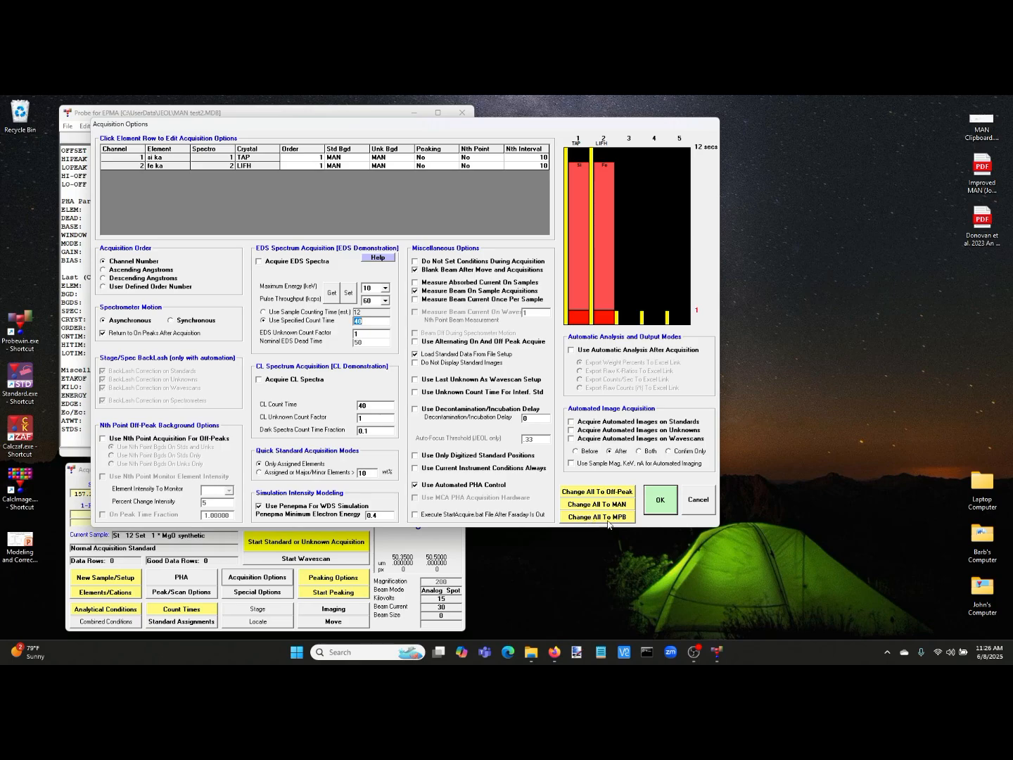
pyautogui.click(655, 501)
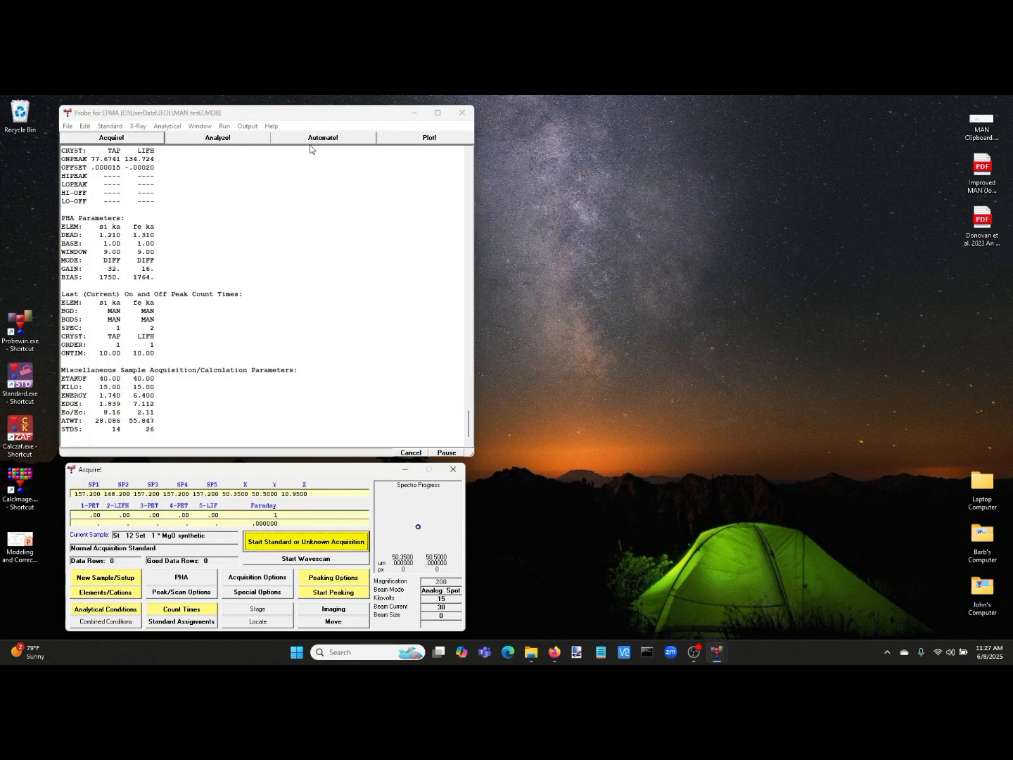
# In the automation setup, select the run's standards and enable Peak Spectrometers and Acquire Standard Samples.
pyautogui.click(342, 142)
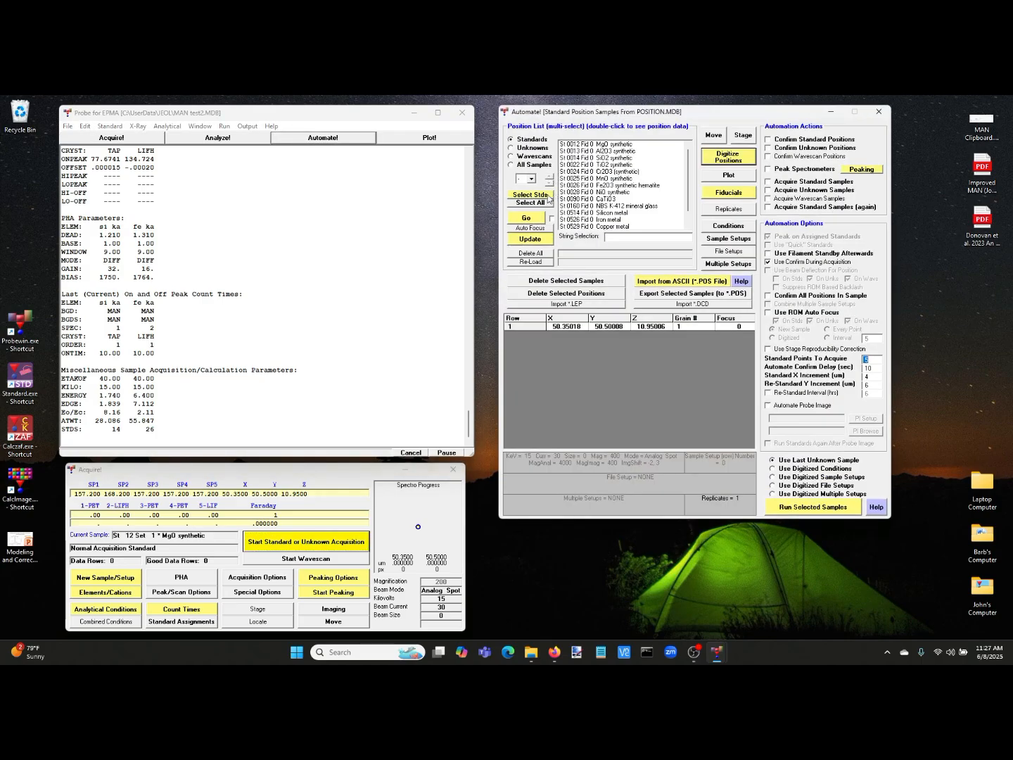
pyautogui.click(548, 196)
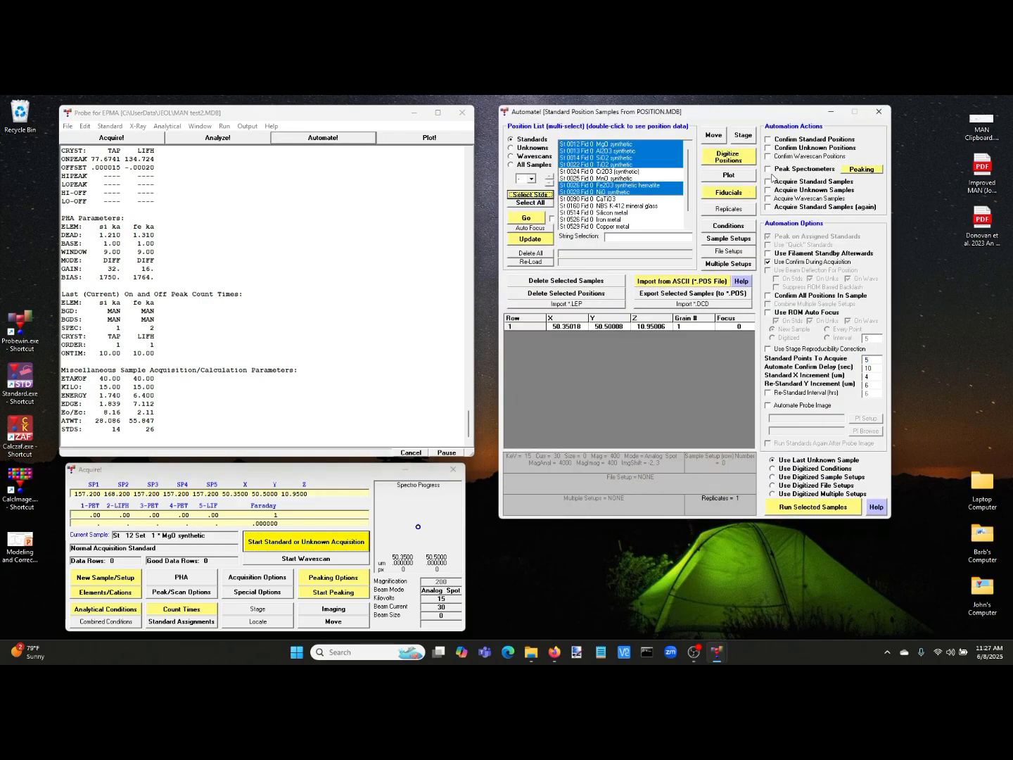
pyautogui.click(782, 171)
pyautogui.click(787, 184)
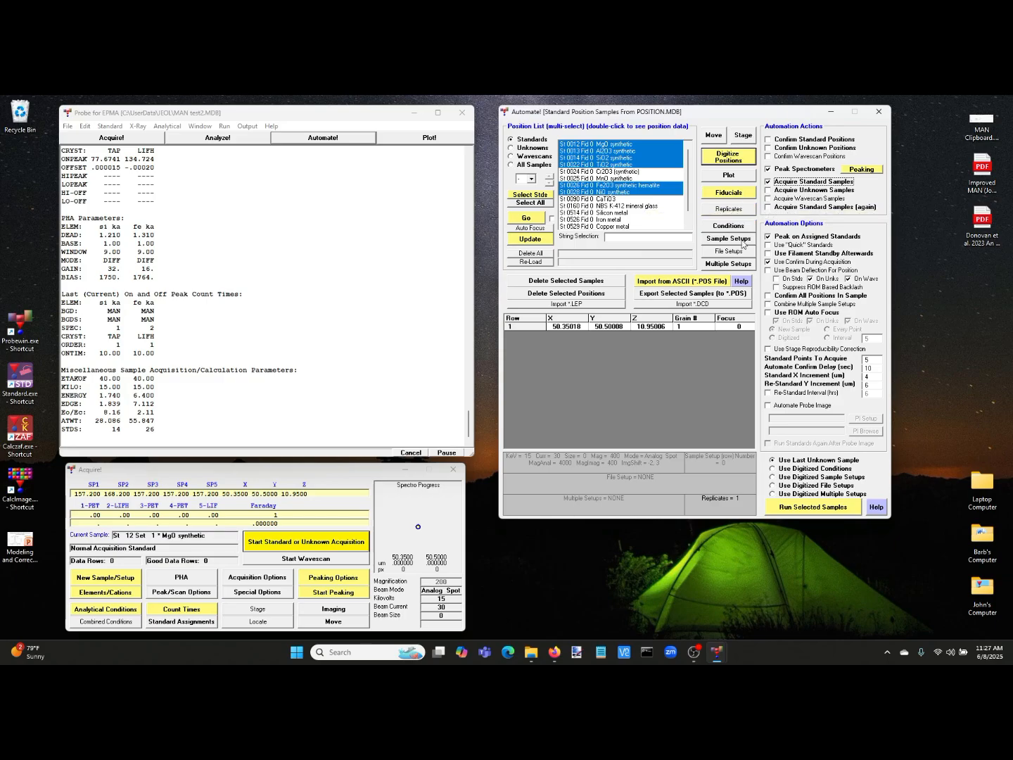
pyautogui.click(695, 651)
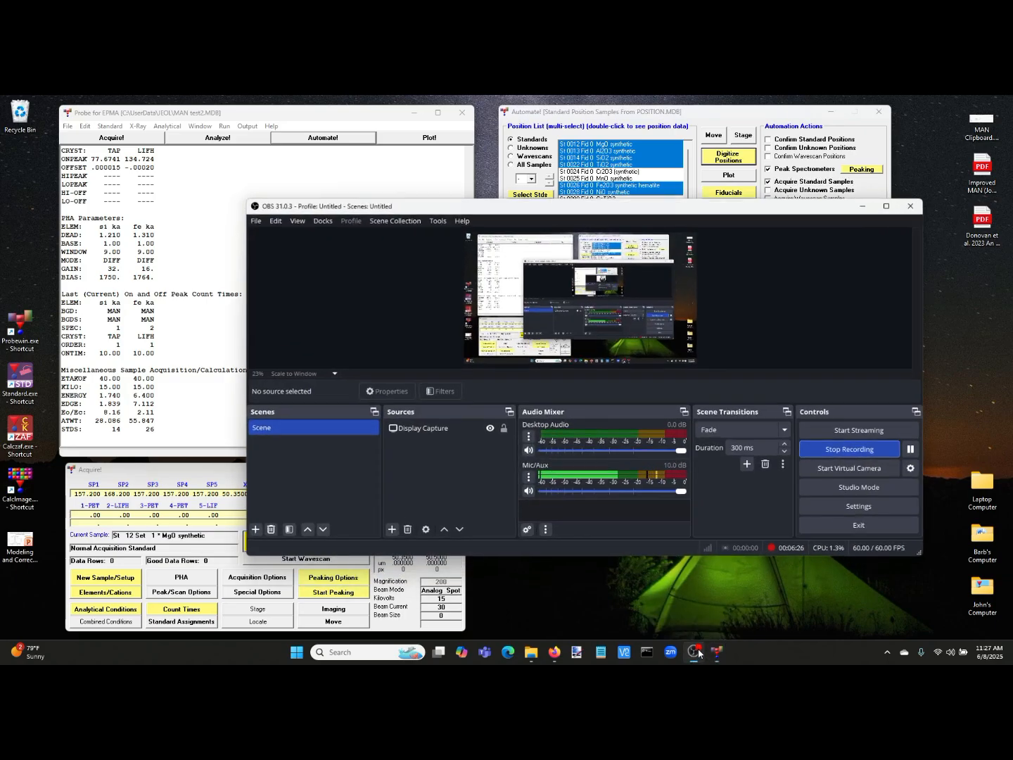
pyautogui.click(911, 451)
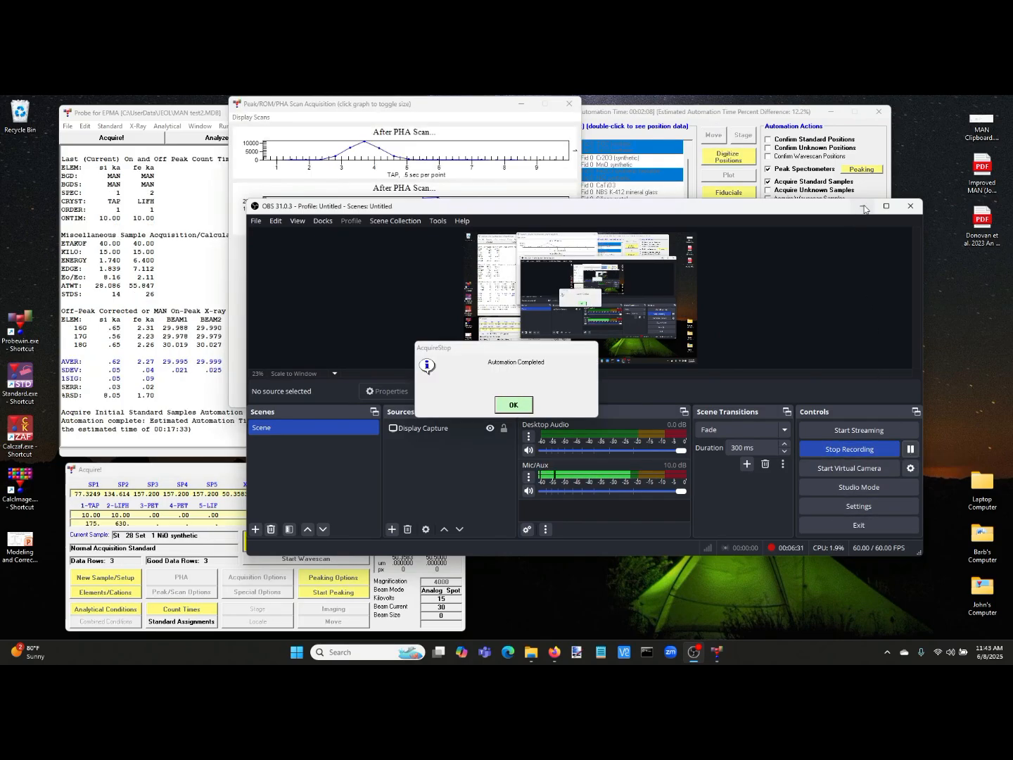
pyautogui.click(862, 207)
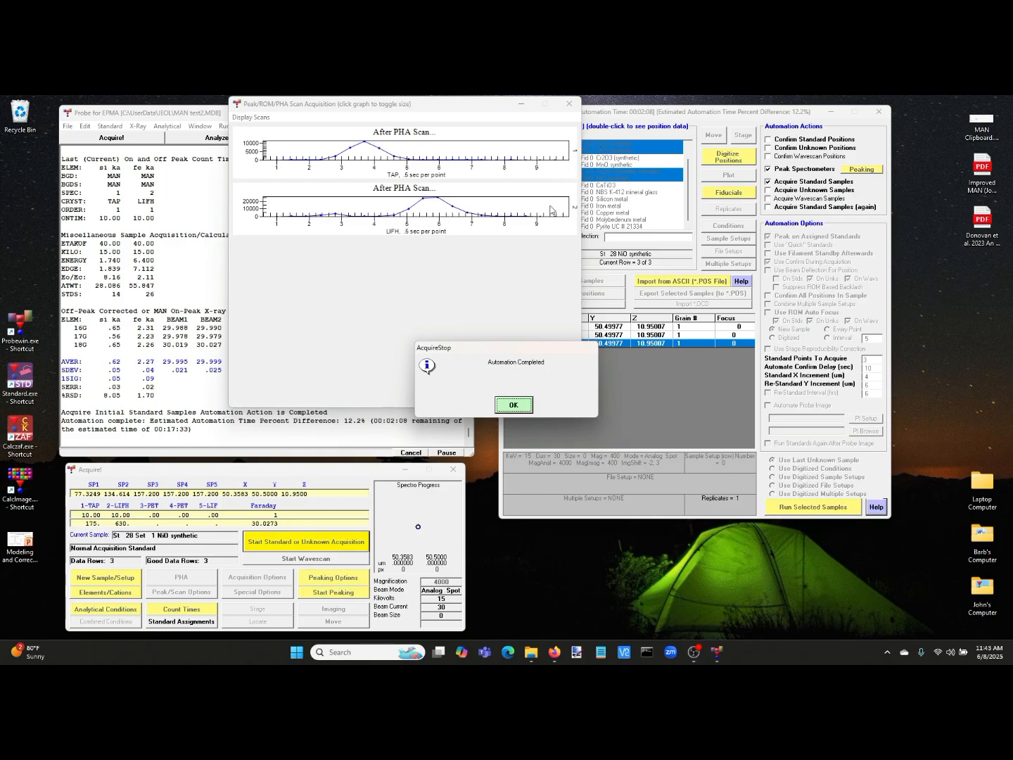
# Dismiss the automation message and display the intensity data of St 12 Set 2 MgO synthetic for analysis.
pyautogui.click(515, 405)
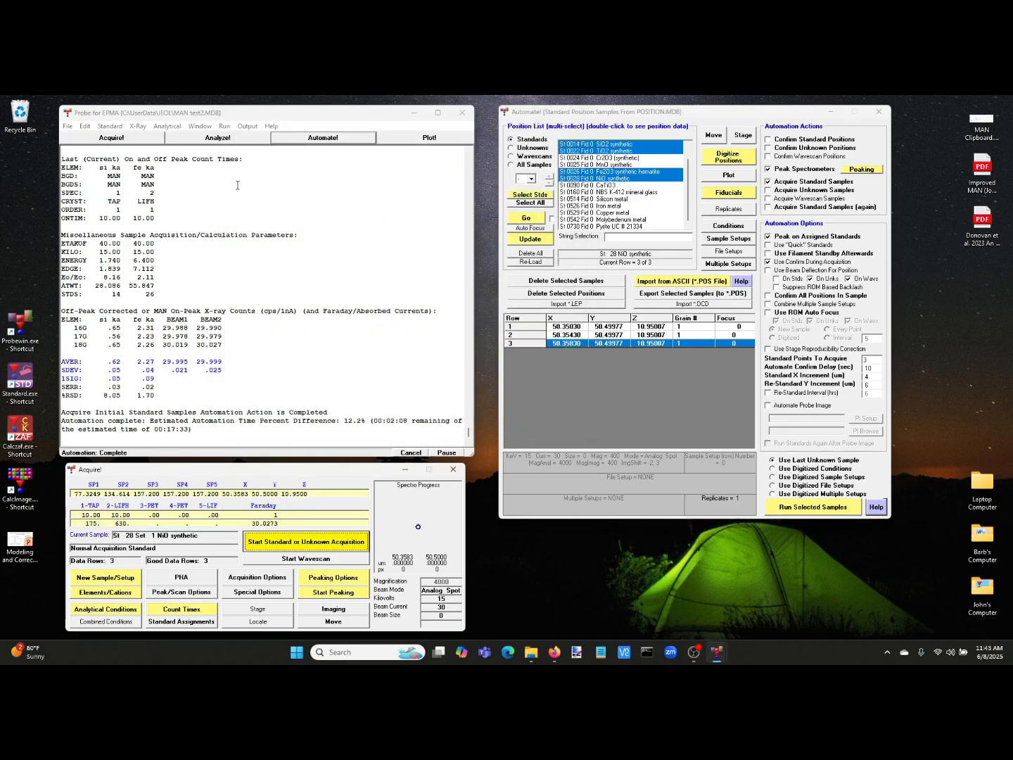
pyautogui.click(219, 138)
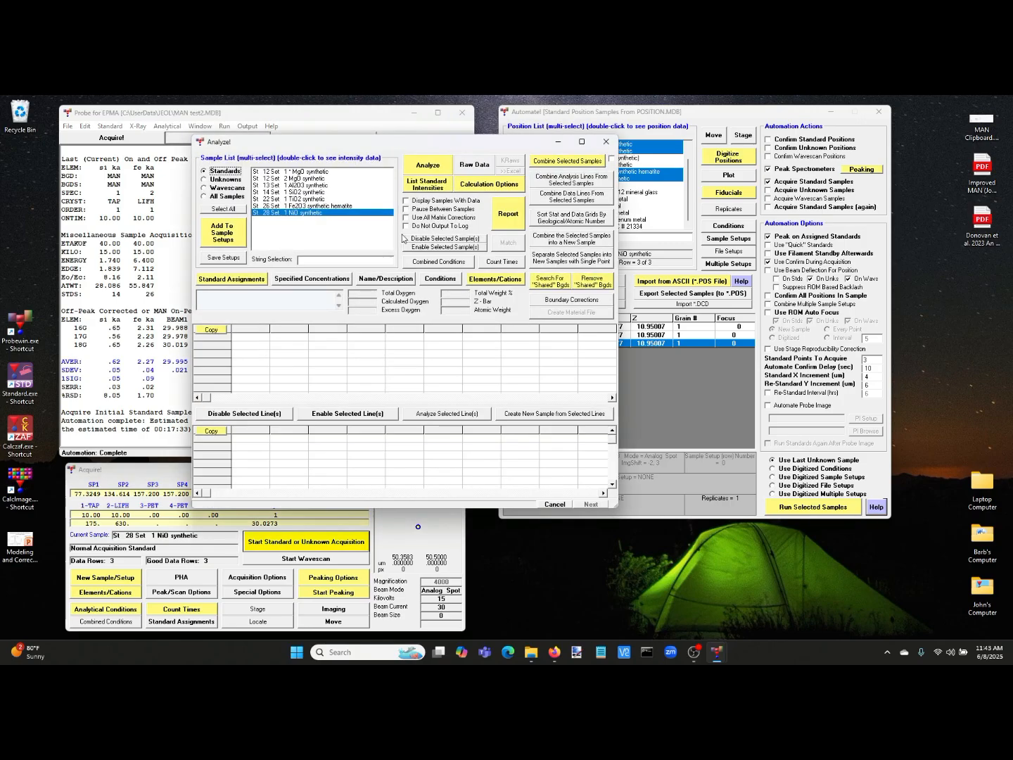
pyautogui.moveTo(311, 181); pyautogui.dragTo(314, 214)
pyautogui.moveTo(318, 143); pyautogui.dragTo(491, 193)
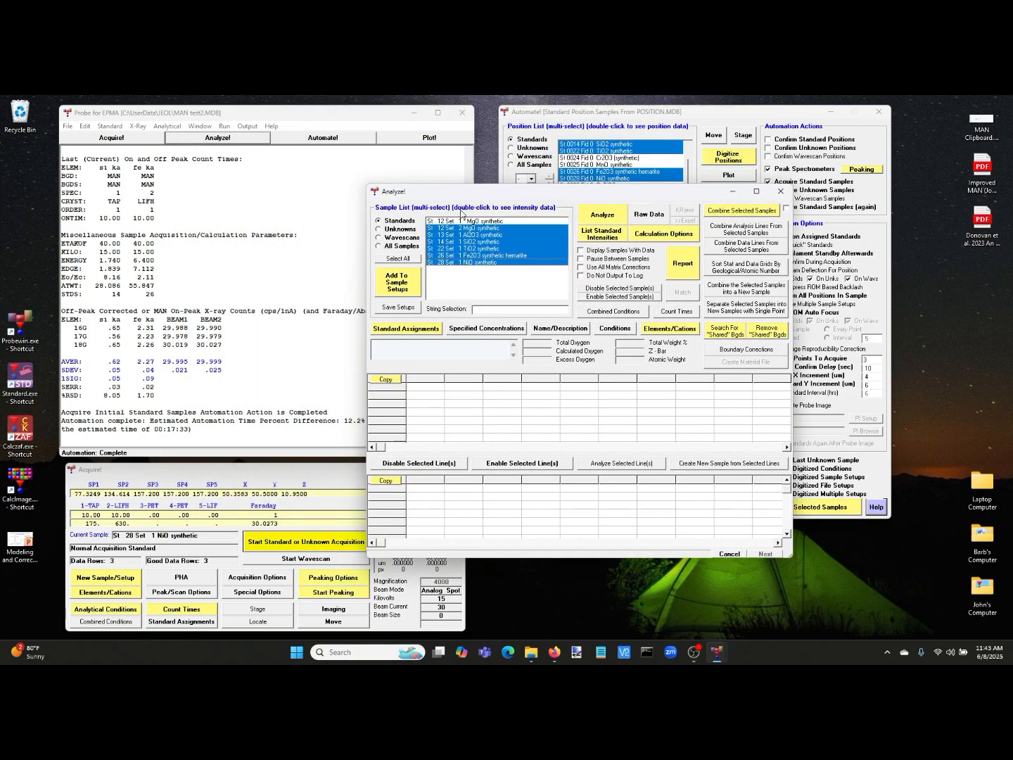
pyautogui.click(471, 230)
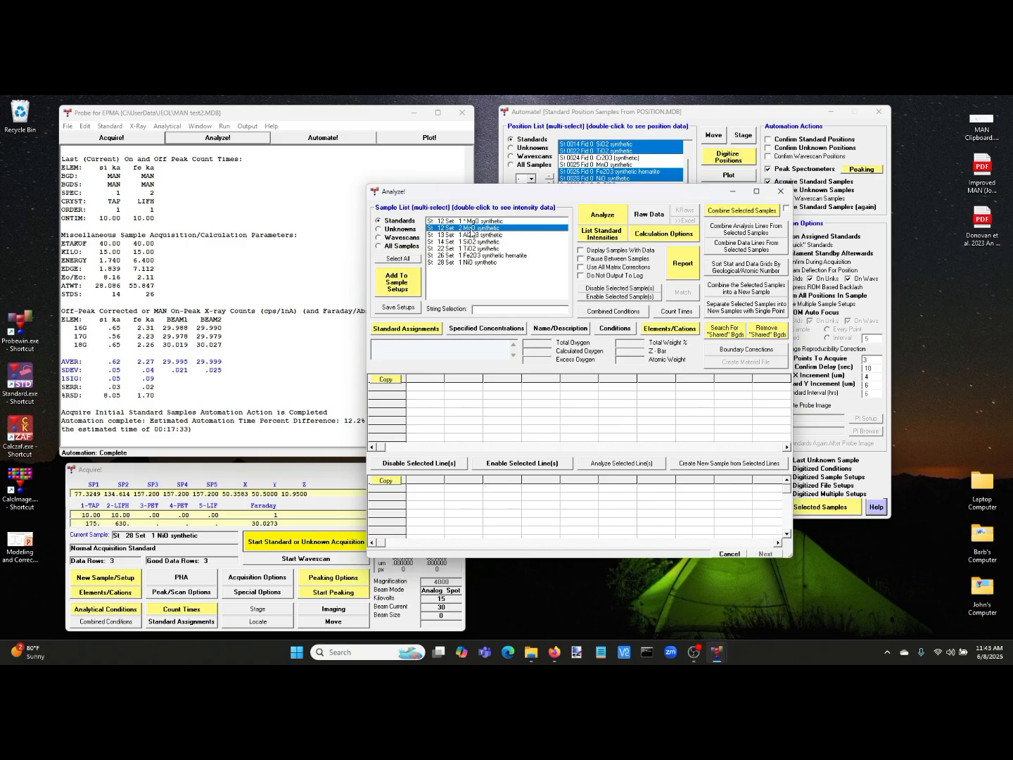
pyautogui.click(471, 229)
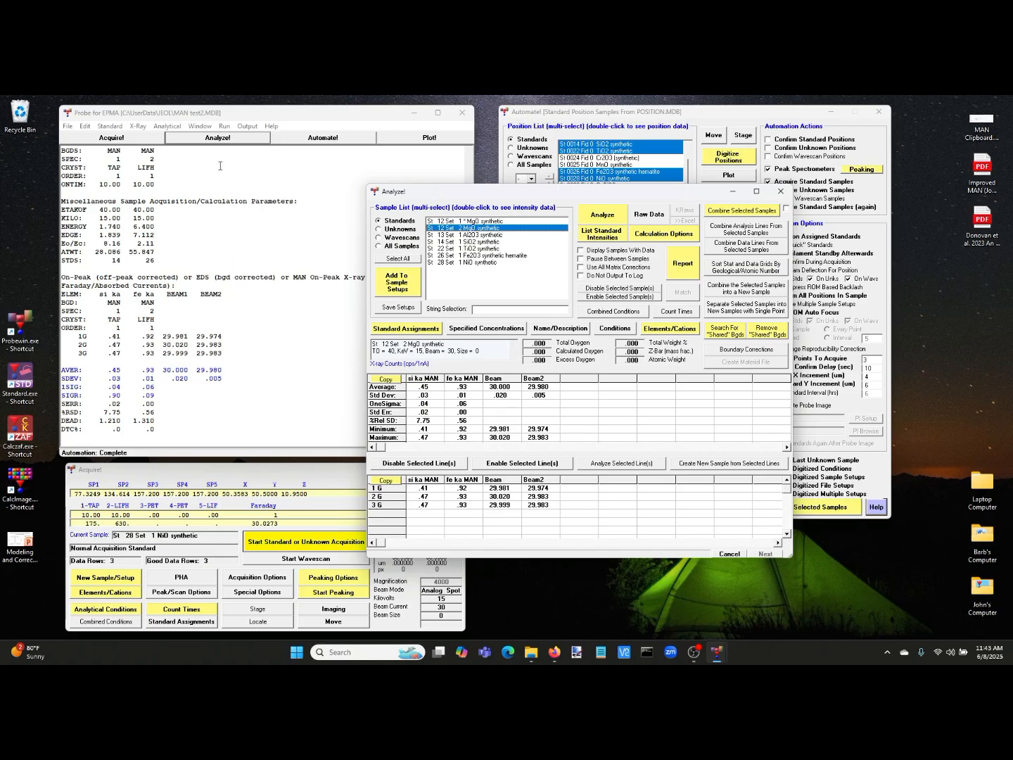
# Load the default mean atomic number (MAN) background assignments and plot the fit for the Fe ka channel.
pyautogui.click(169, 129)
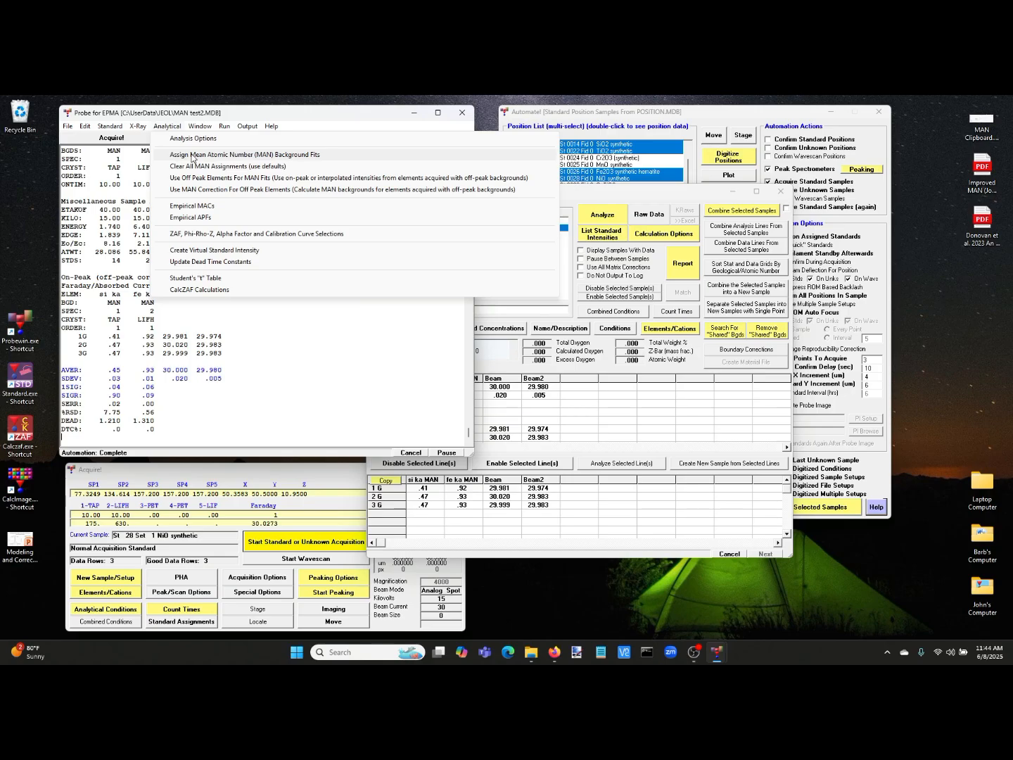
pyautogui.click(191, 156)
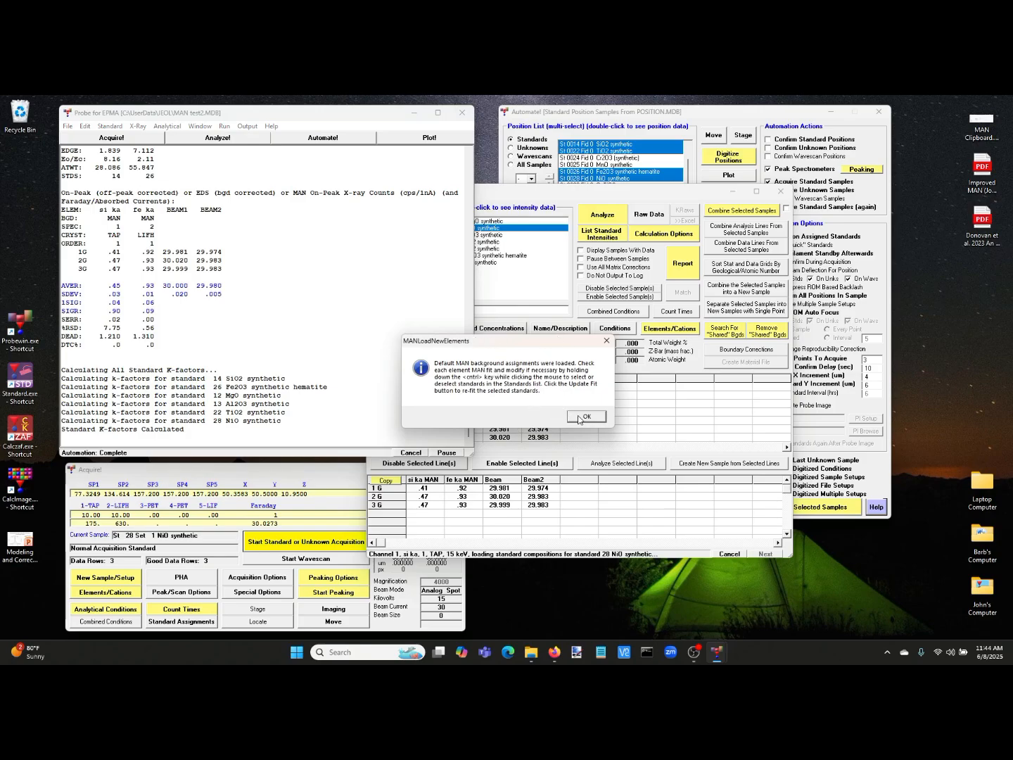
pyautogui.click(584, 416)
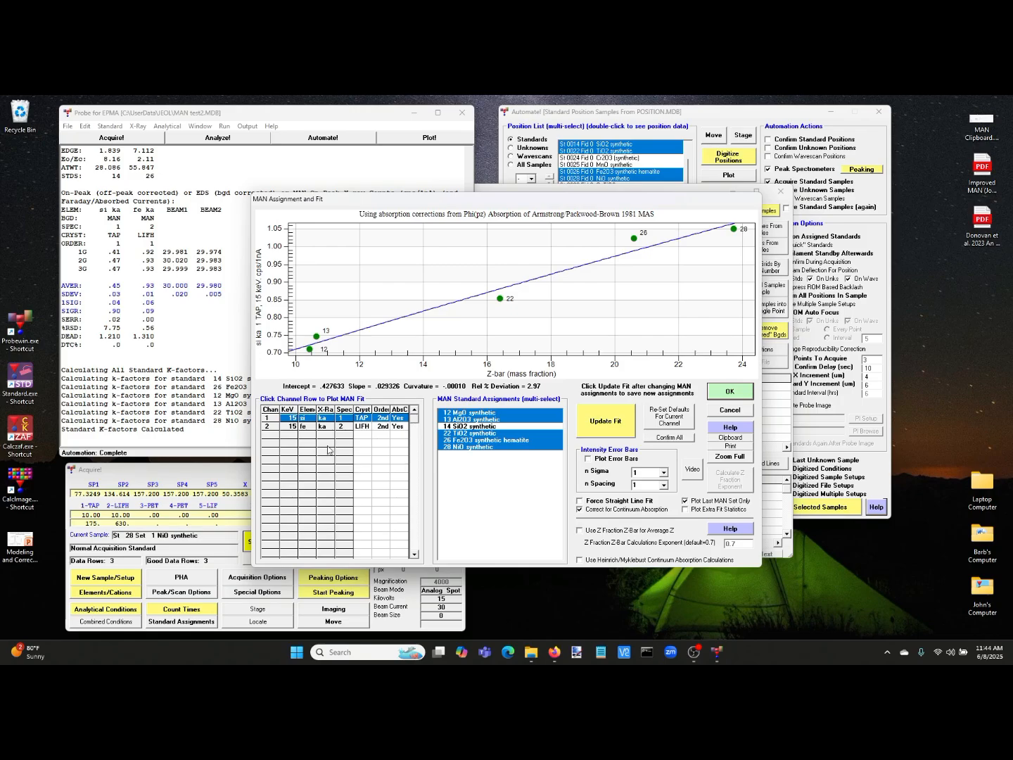
pyautogui.click(274, 427)
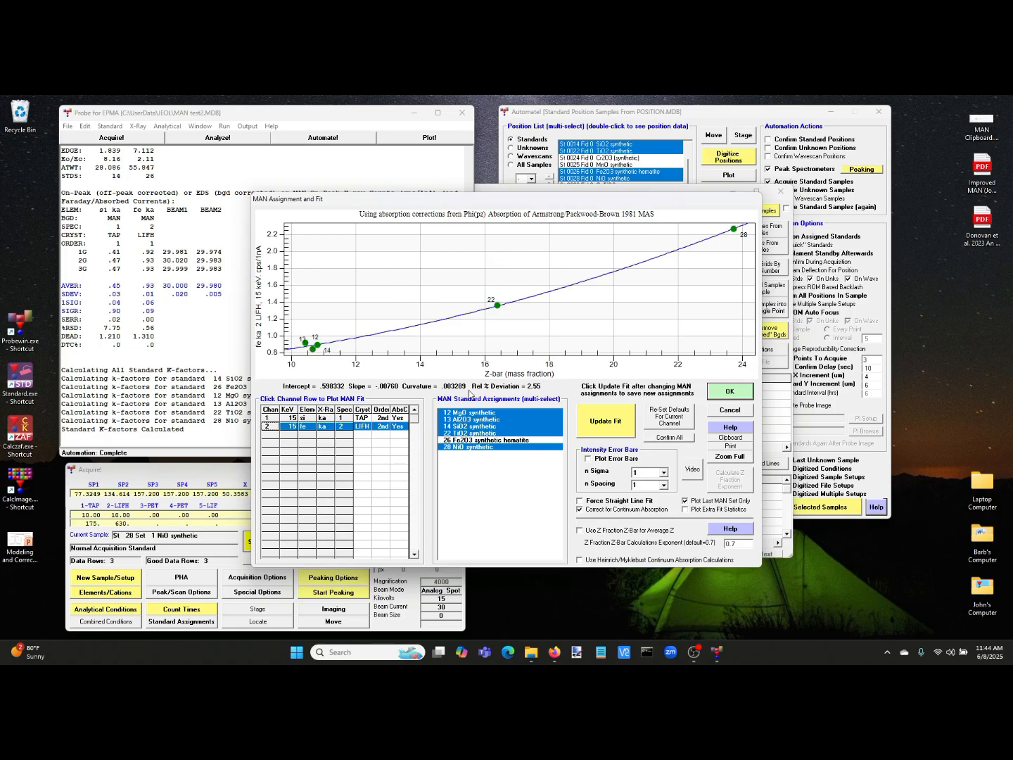
# Try refitting the Fe ka MAN background without 13 Al2O3 synthetic, and restore that standard to the fit.
pyautogui.click(471, 420)
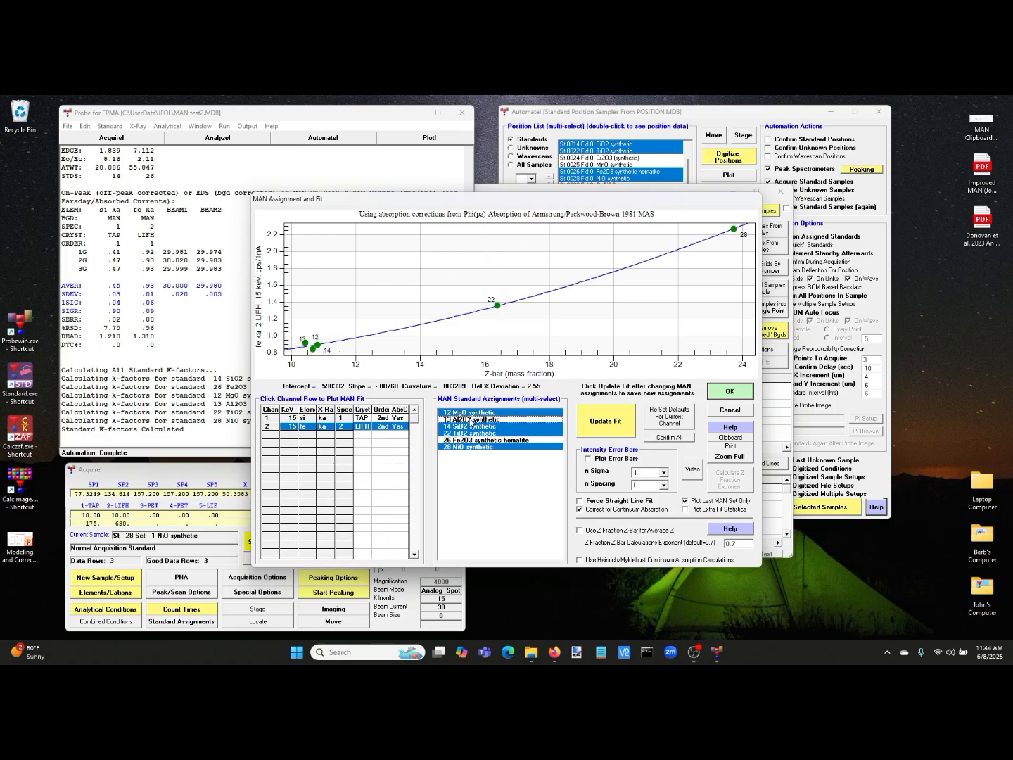
pyautogui.click(471, 420)
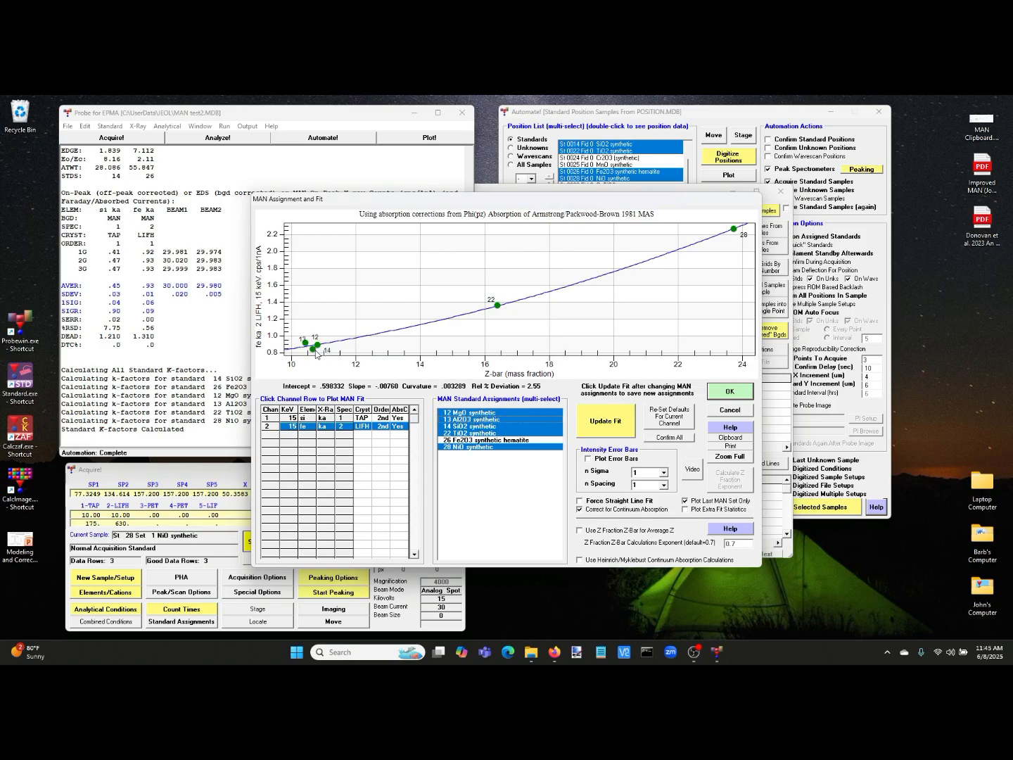
pyautogui.click(479, 421)
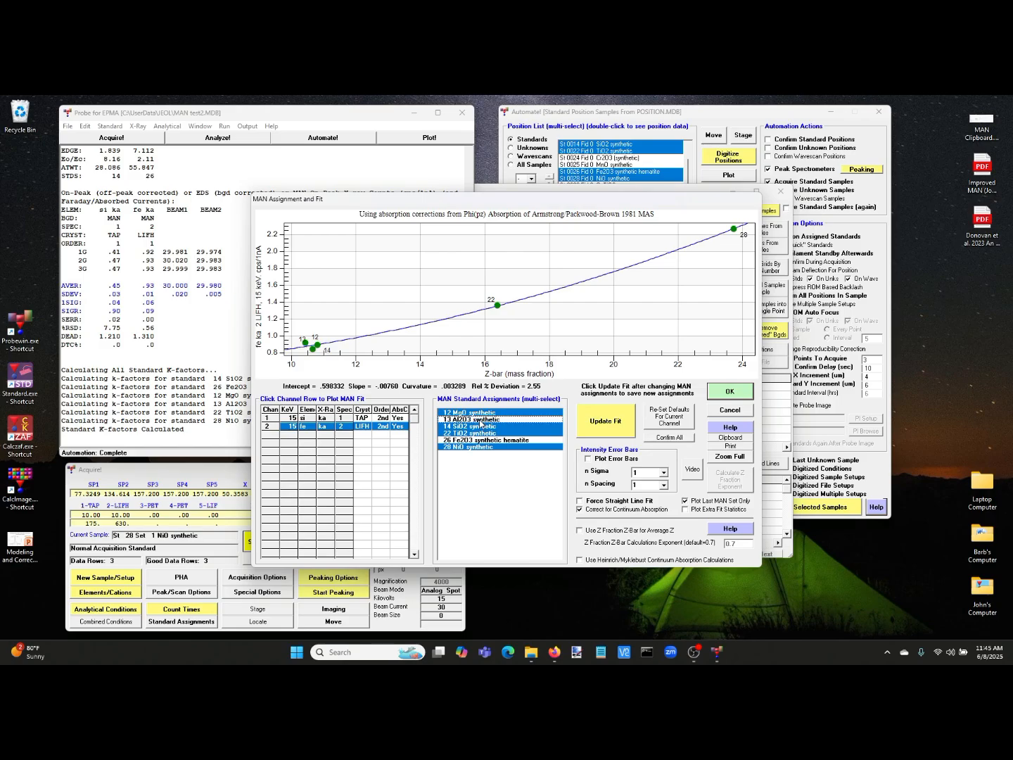
pyautogui.click(601, 427)
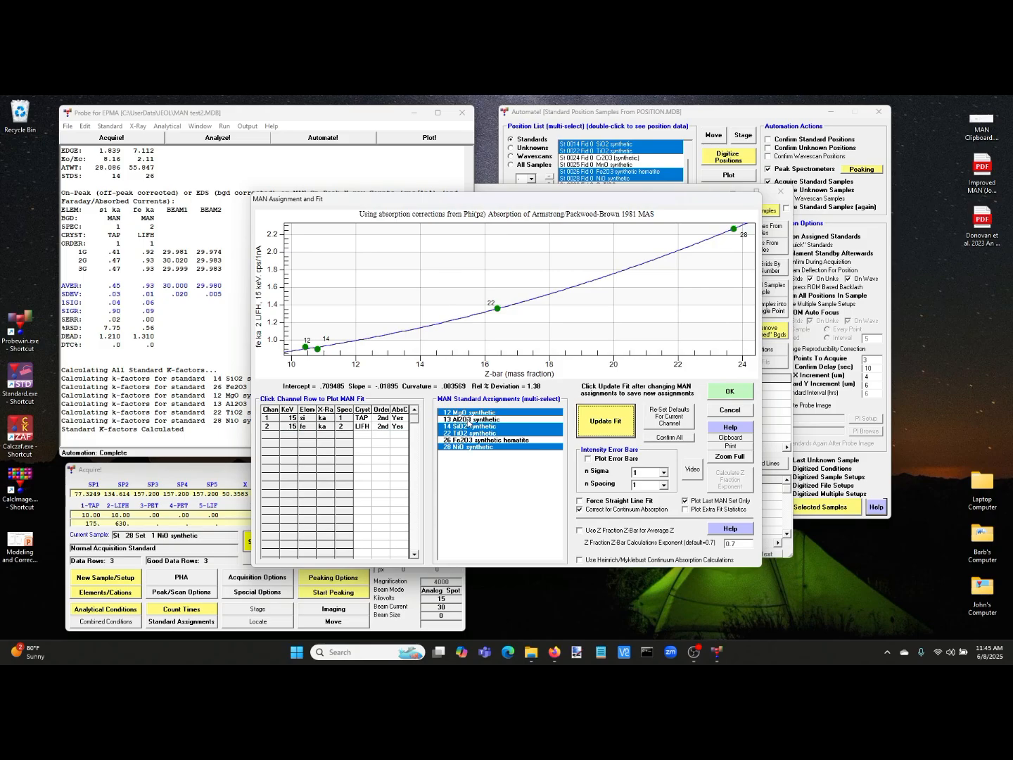
pyautogui.click(469, 420)
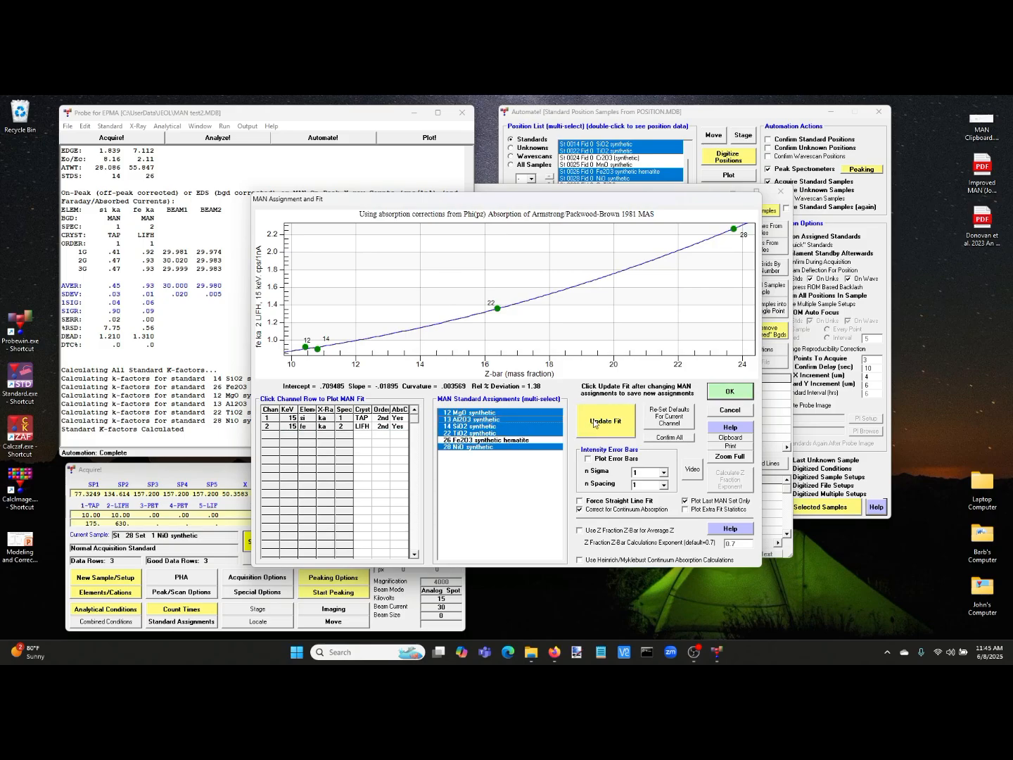
pyautogui.click(592, 422)
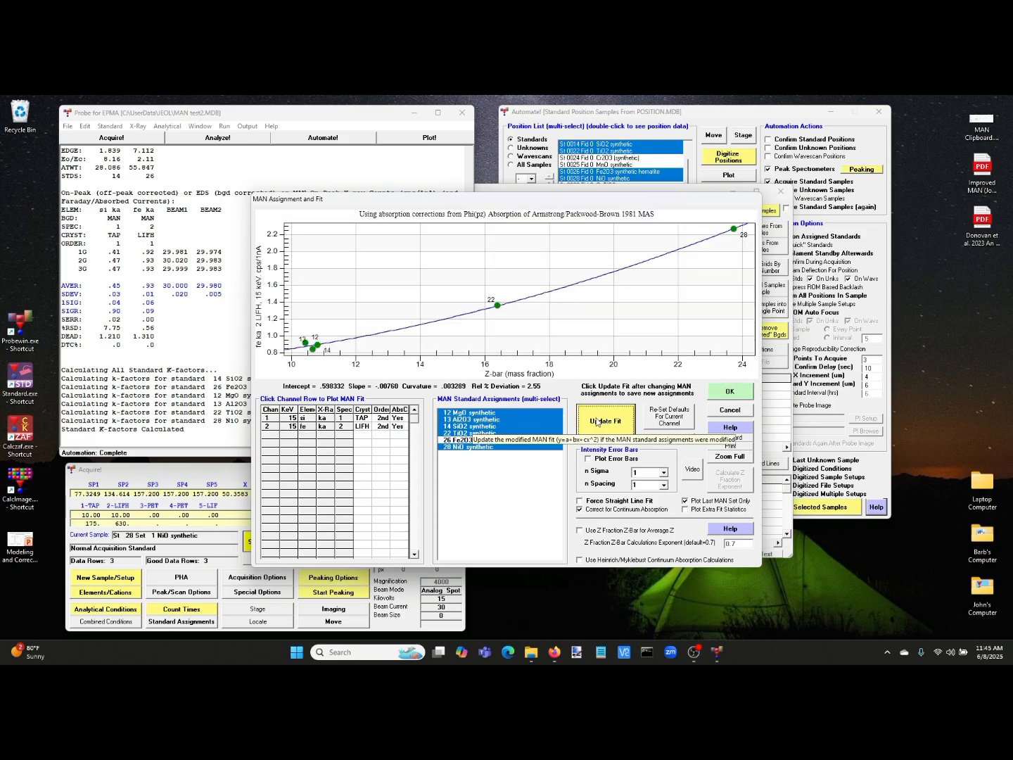
# Accept the MAN background assignments and analyze the St 12 Set 2 MgO synthetic sample.
pyautogui.click(730, 392)
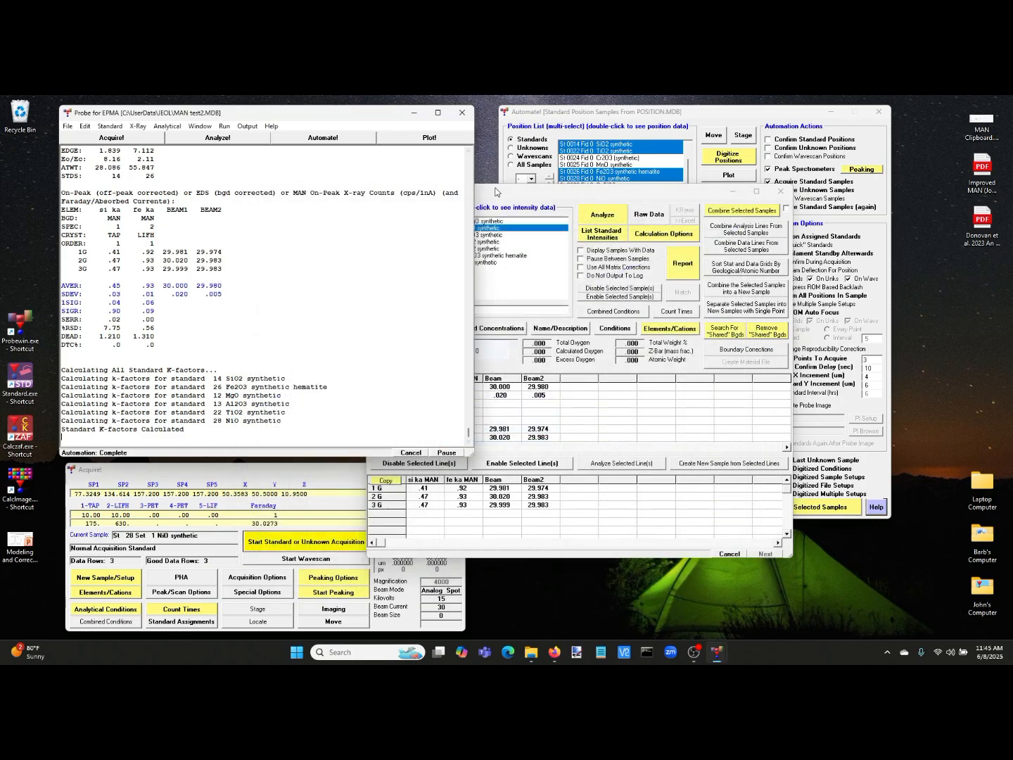
pyautogui.moveTo(557, 194); pyautogui.dragTo(591, 165)
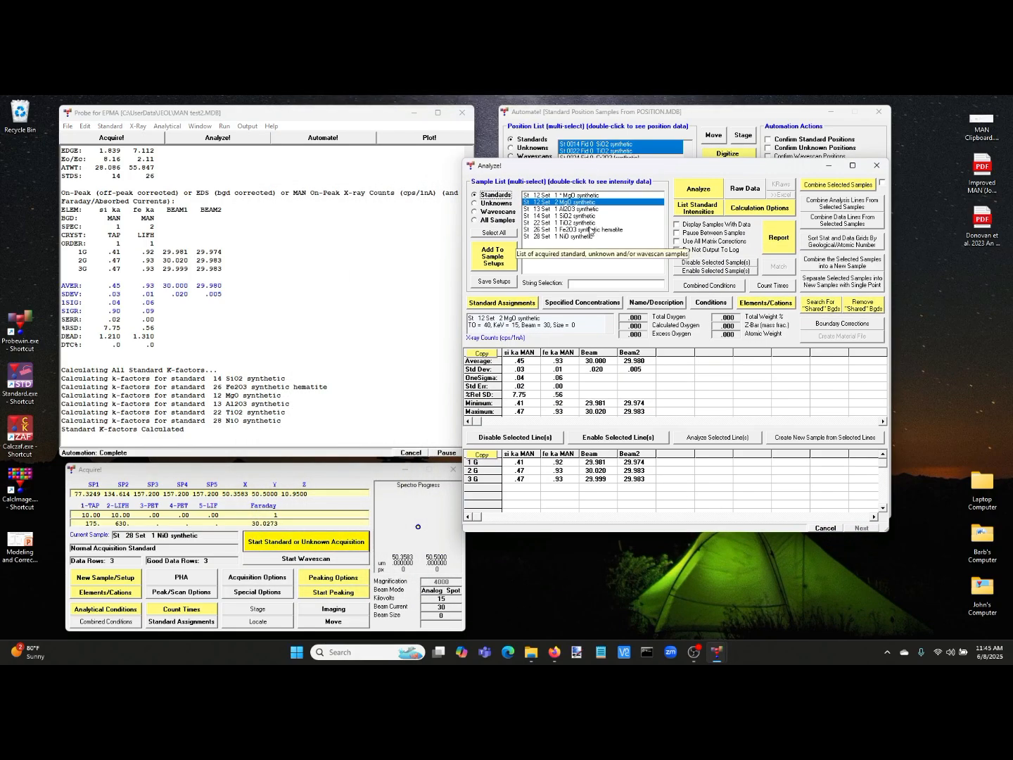
pyautogui.click(694, 191)
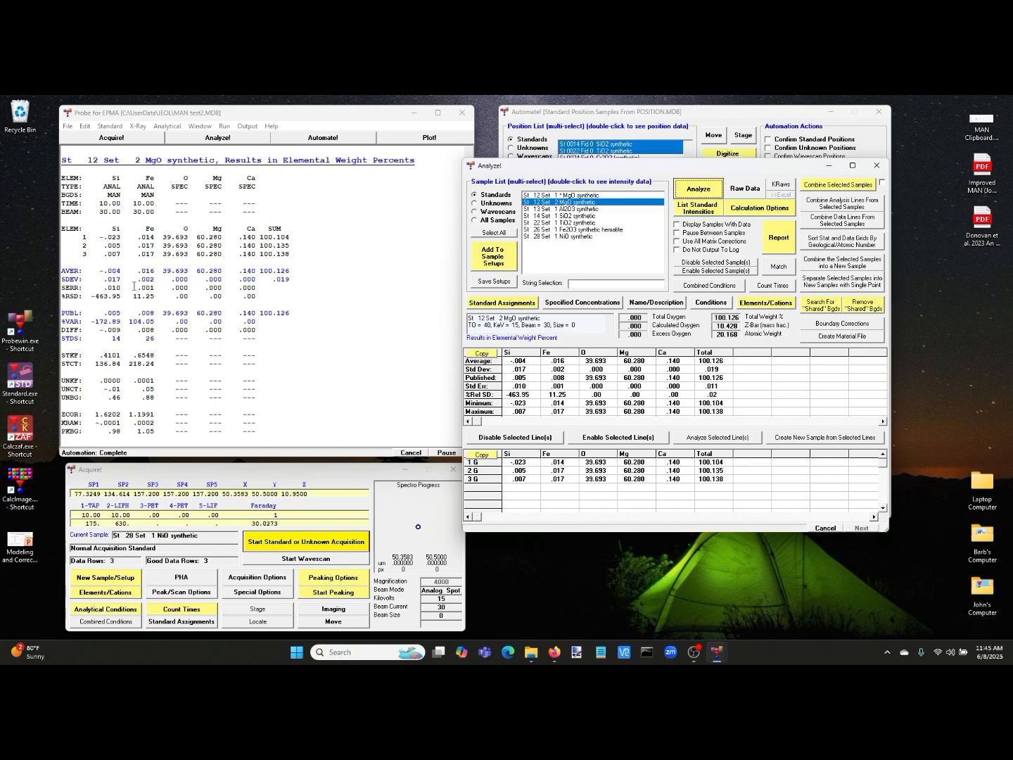
# Compare the average Si and Fe weight percents of the MgO standard with the published values.
pyautogui.moveTo(96, 270); pyautogui.dragTo(124, 270)
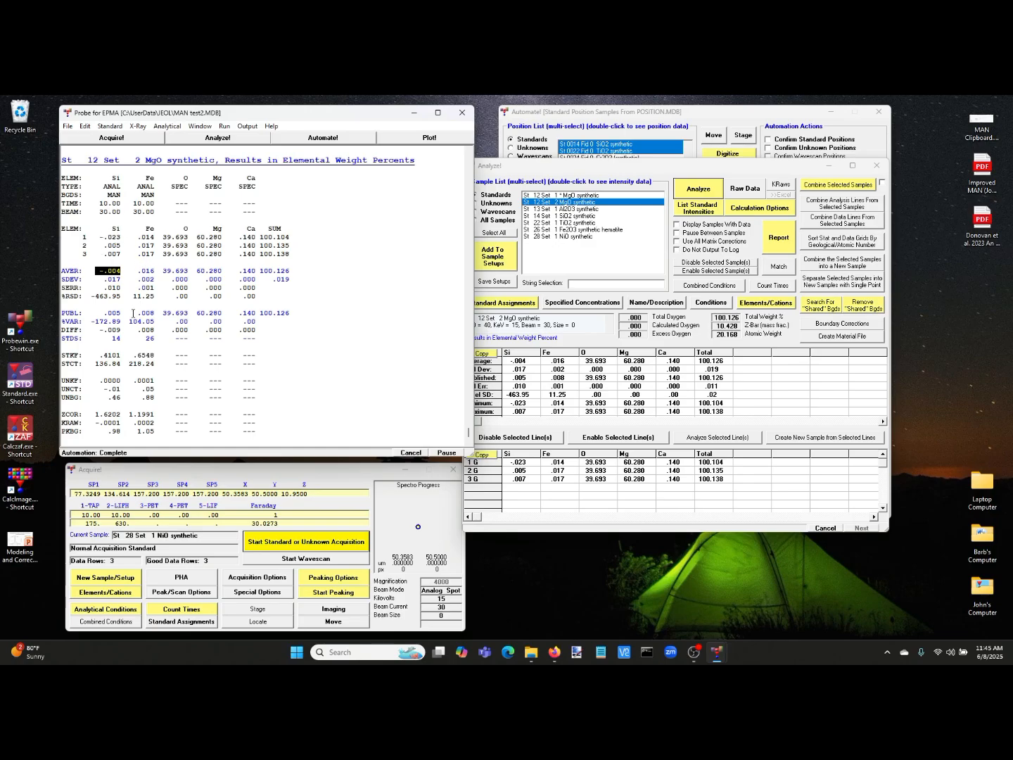
pyautogui.moveTo(133, 313); pyautogui.dragTo(153, 313)
pyautogui.moveTo(136, 271); pyautogui.dragTo(148, 271)
# Review the MAN background fits for Si ka and Fe ka again and accept the existing assignments.
pyautogui.click(168, 127)
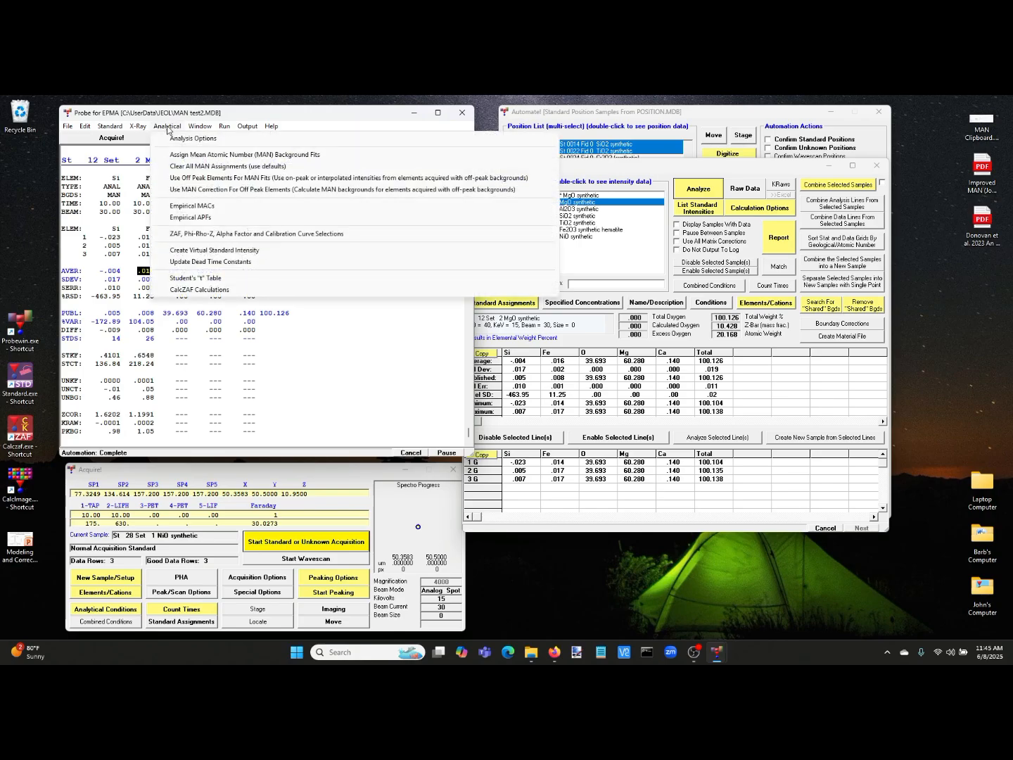
pyautogui.click(206, 154)
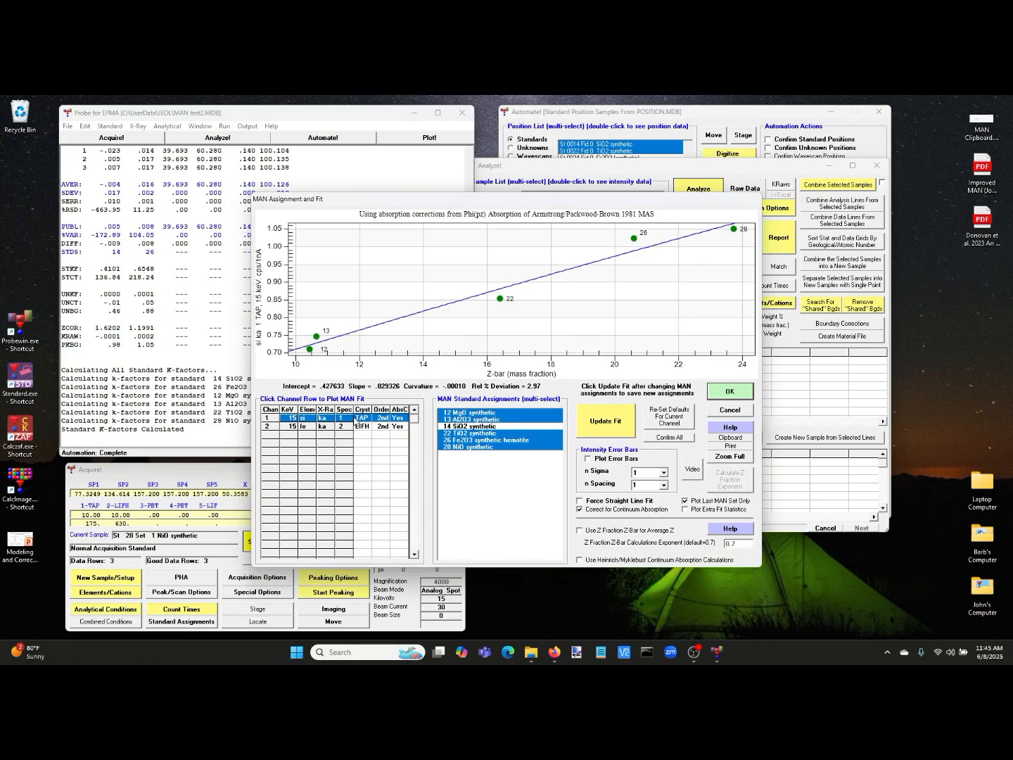
pyautogui.click(289, 429)
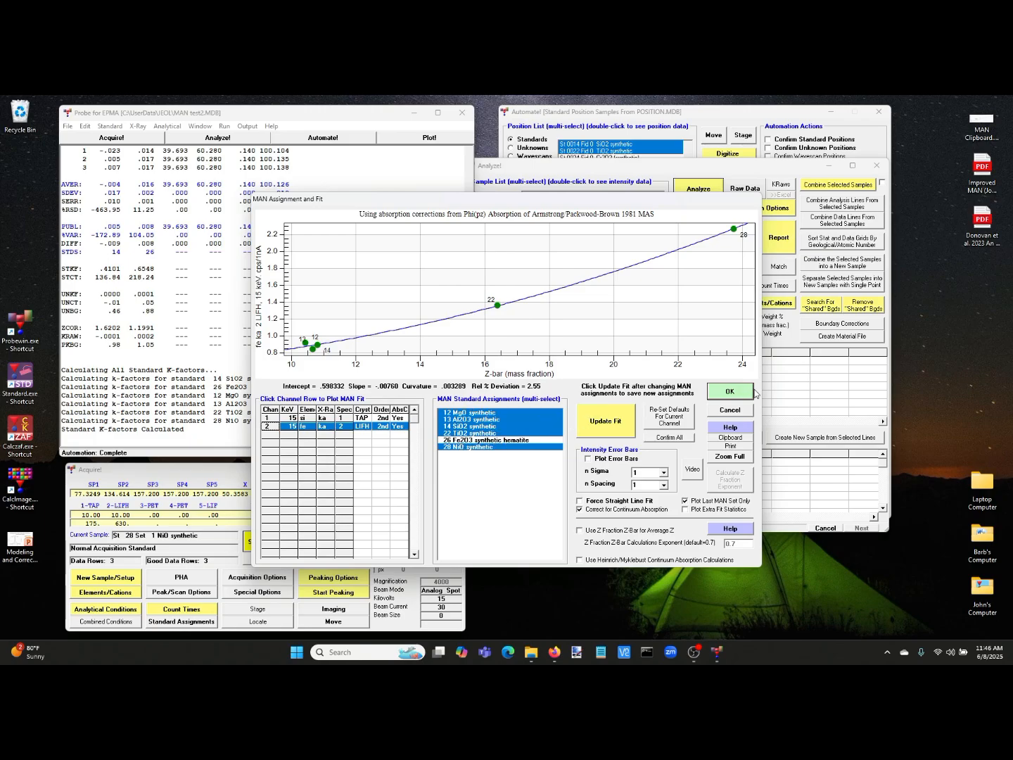
pyautogui.click(731, 395)
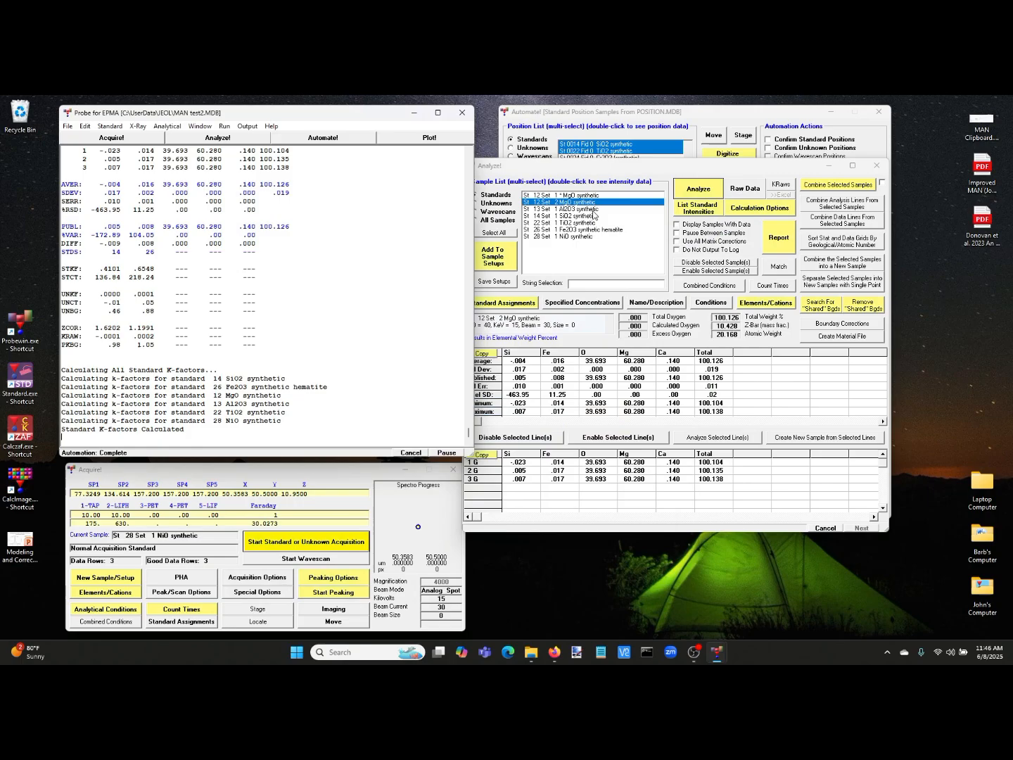